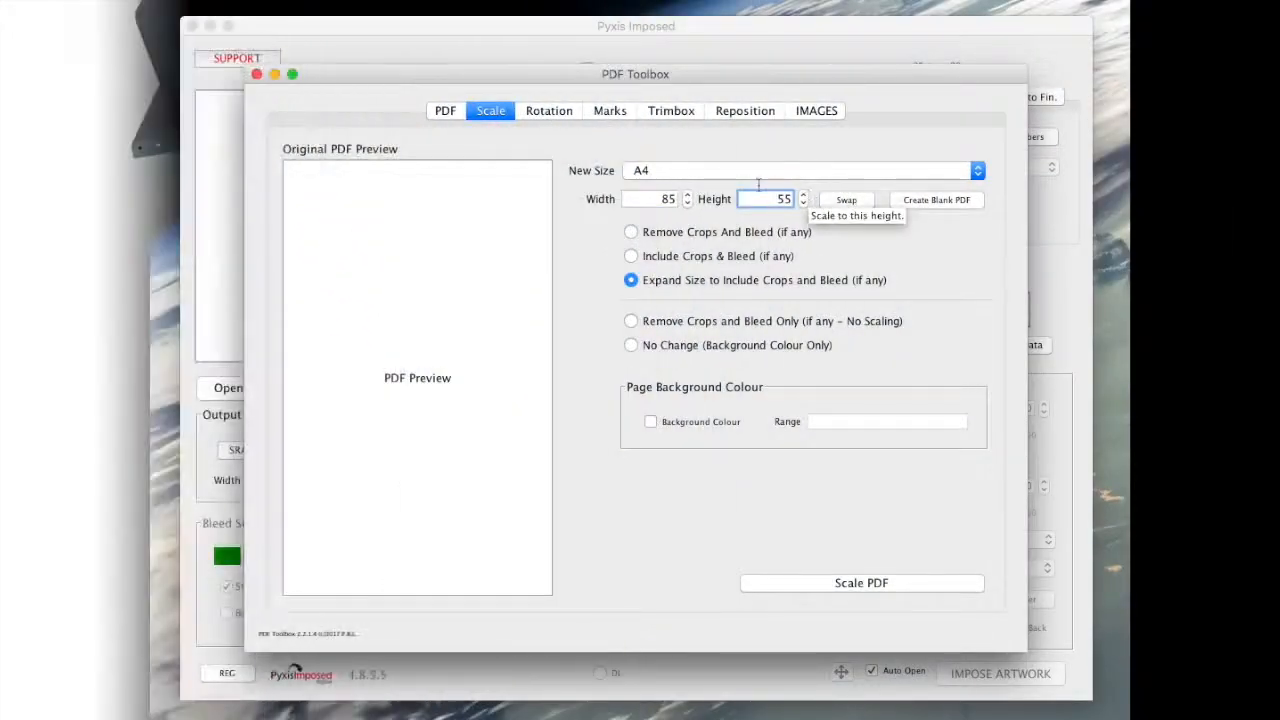
- Create a blank 85 x 55 mm PDF from the entered size, closing its preview and the PDF toolbox
click(923, 202)
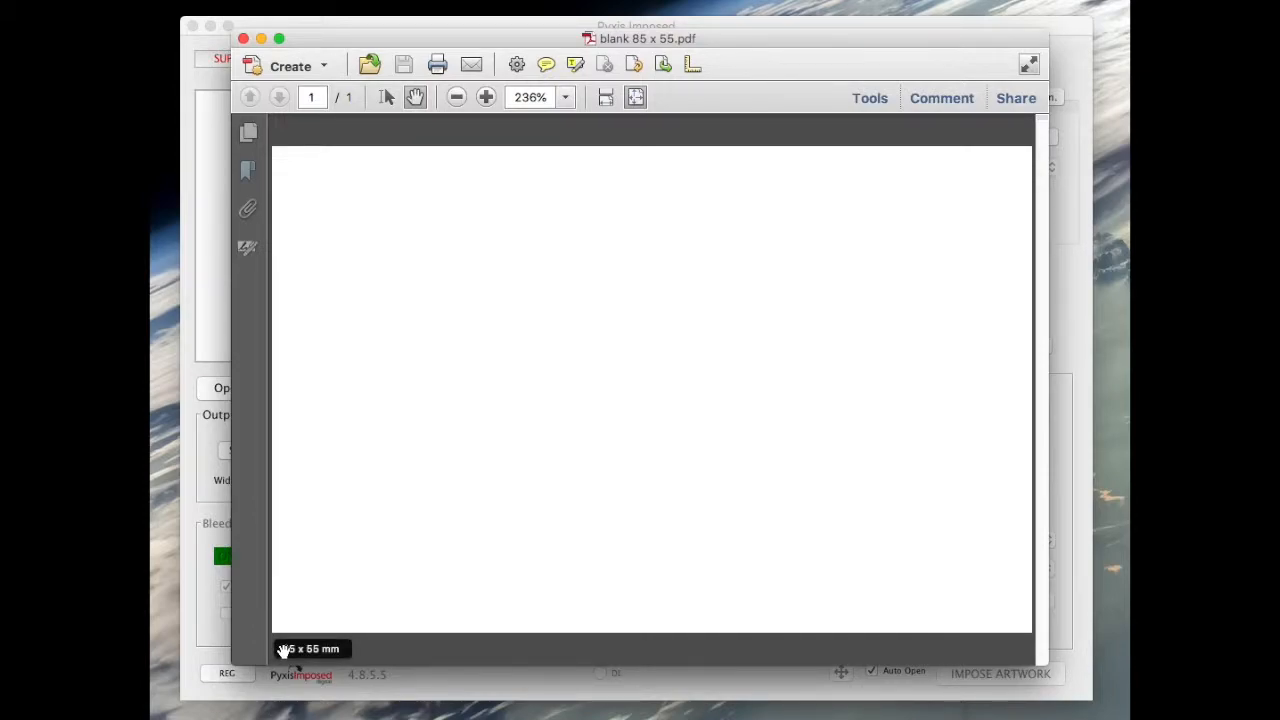
click(243, 39)
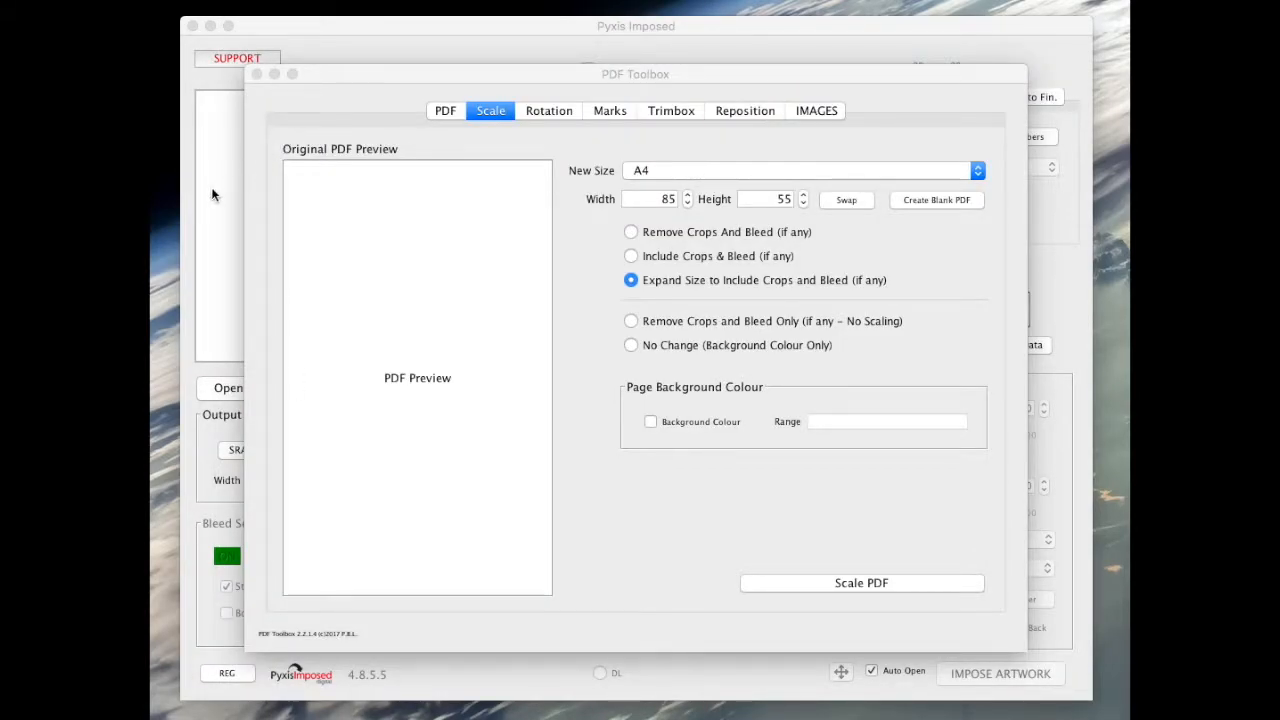
click(256, 74)
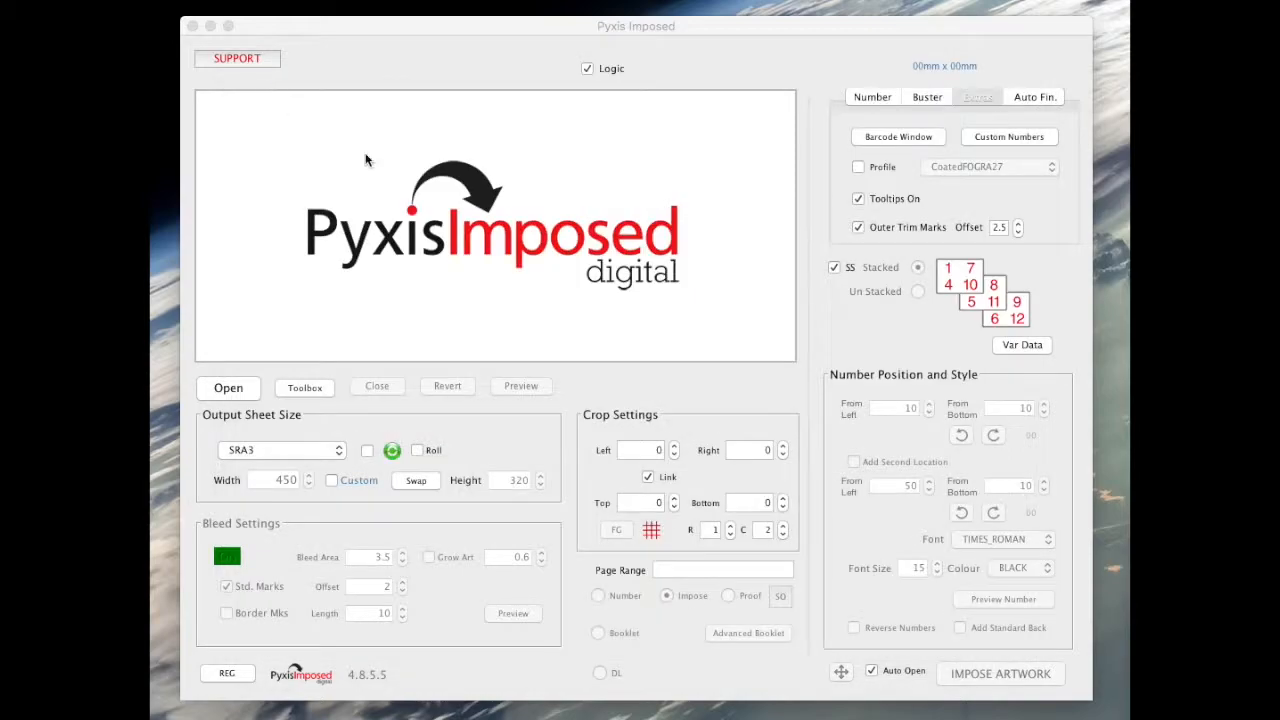
- Open the variable data module and load the blank 85 x 55 PDF into it
click(1011, 345)
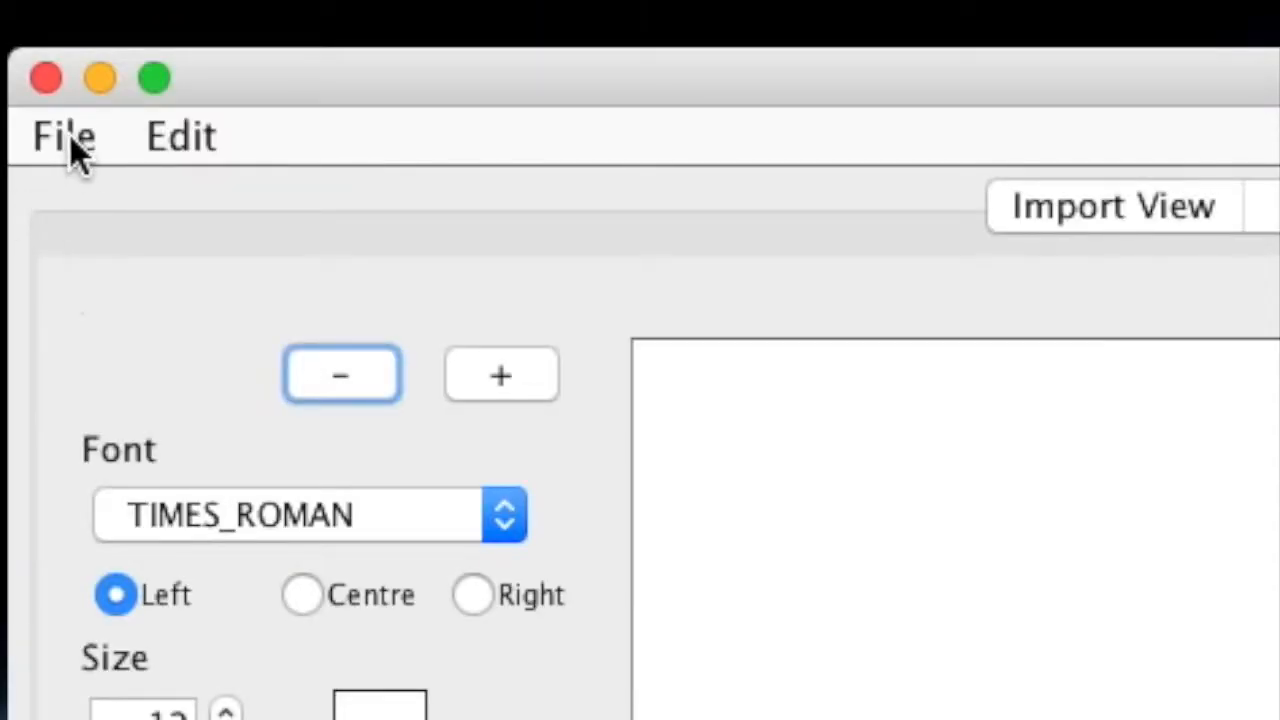
click(70, 136)
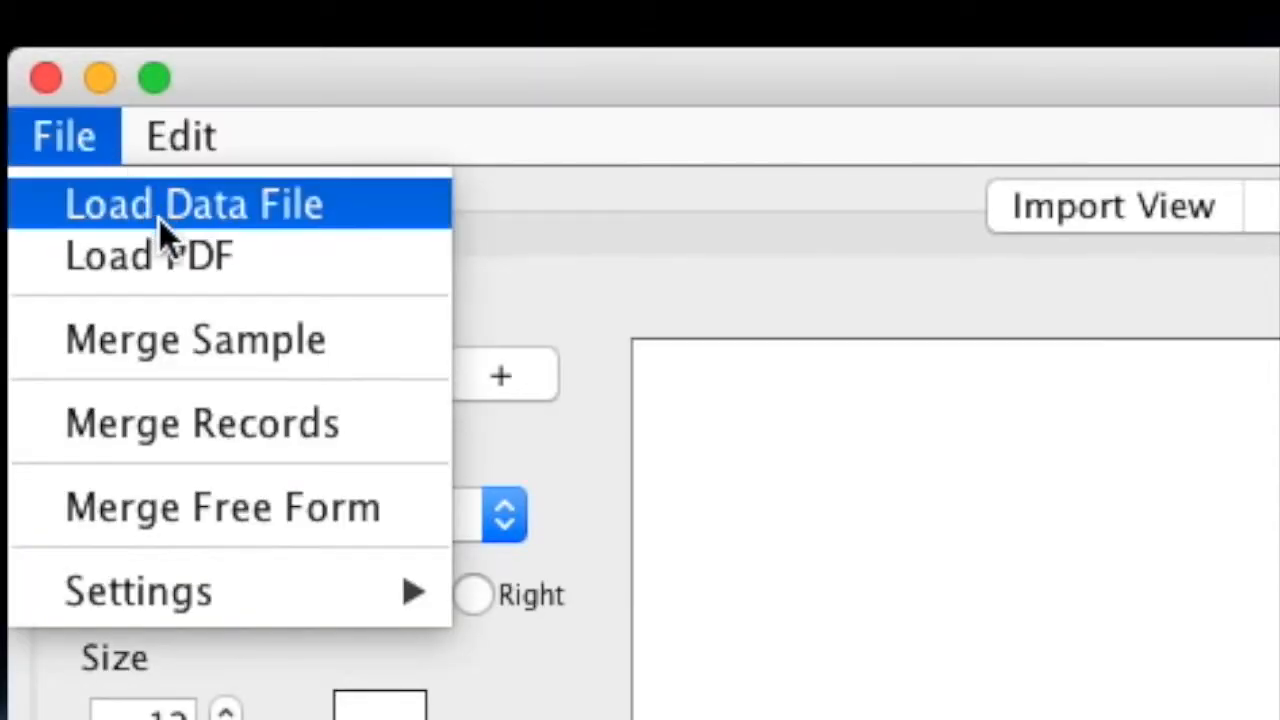
click(167, 252)
- Assign an image to the image key pyxis, add a custom data field and switch to the layout stage
text(pyxis)
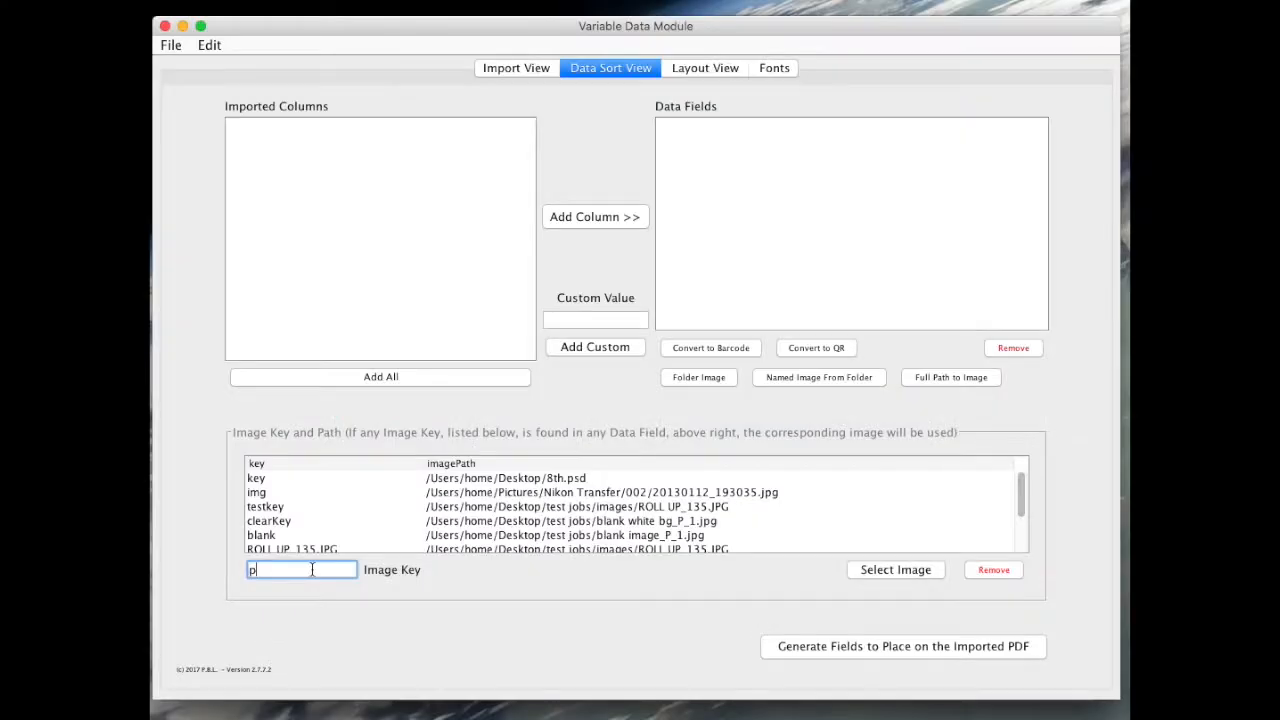
click(895, 569)
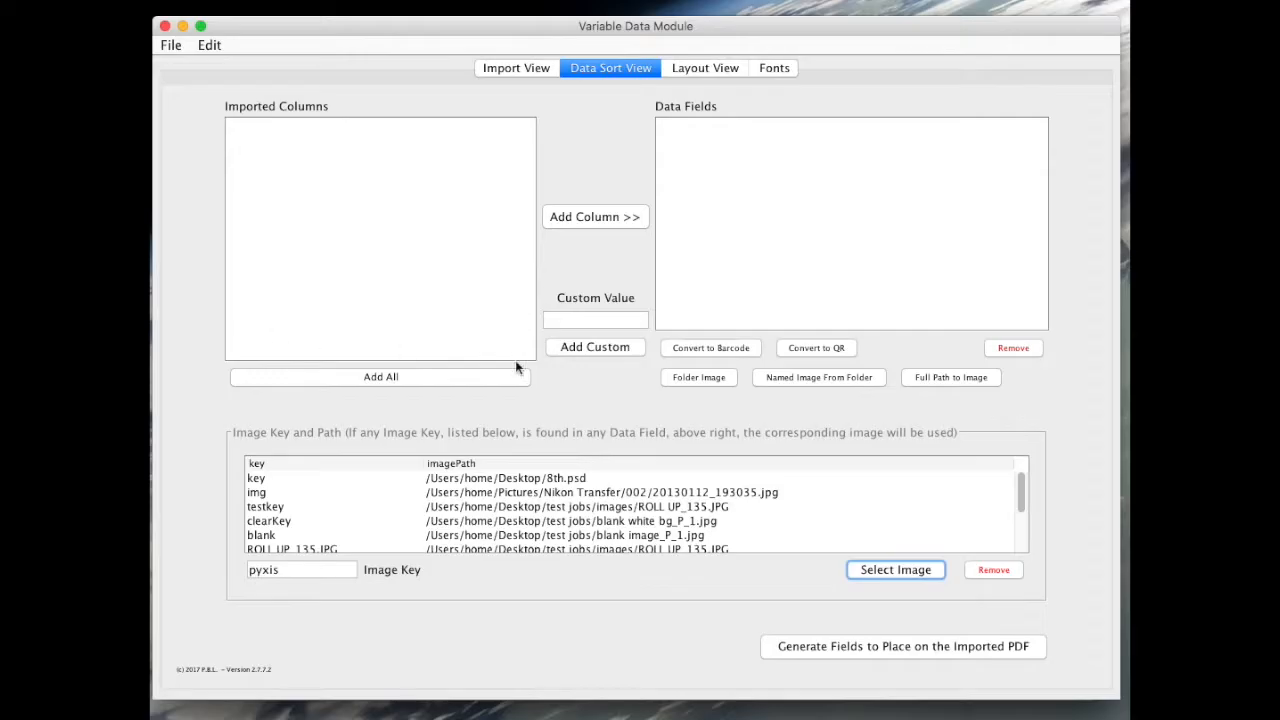
click(596, 346)
click(705, 67)
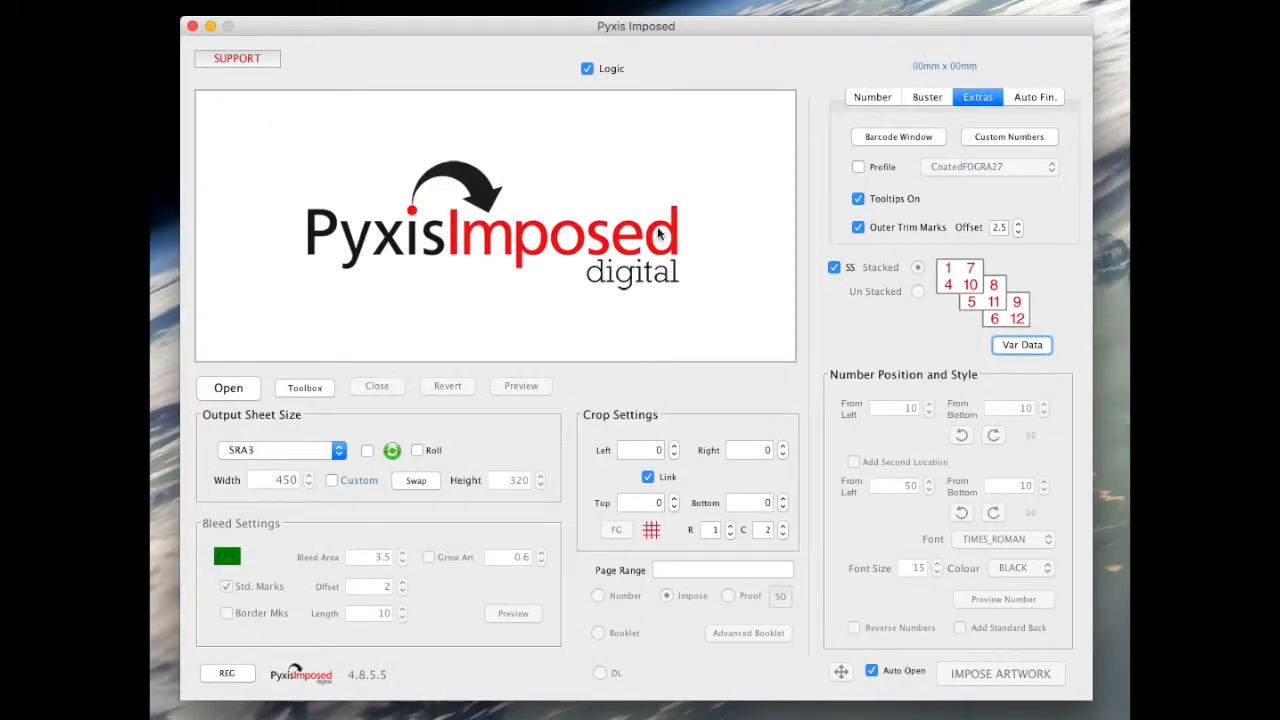
- Show the automatic finishing settings and open the artwork file blank 85 x 55_1.pdf
click(1041, 97)
drag(975, 26, 991, 21)
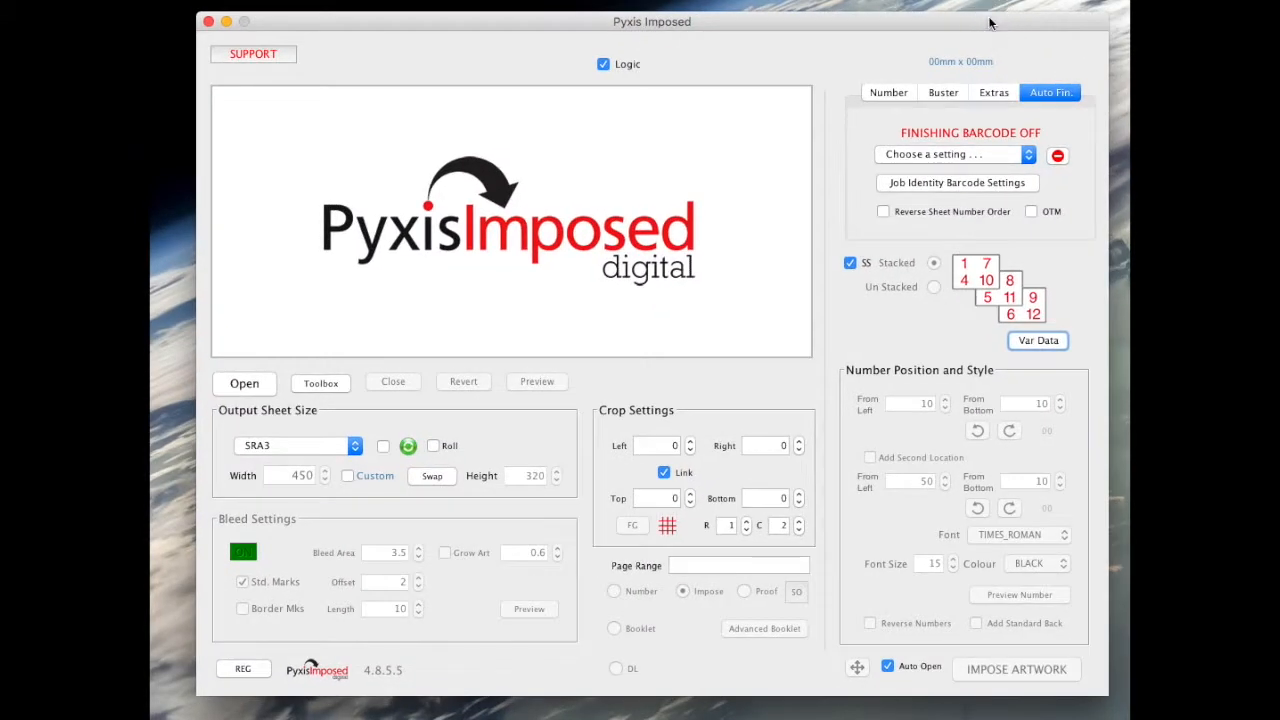
click(246, 384)
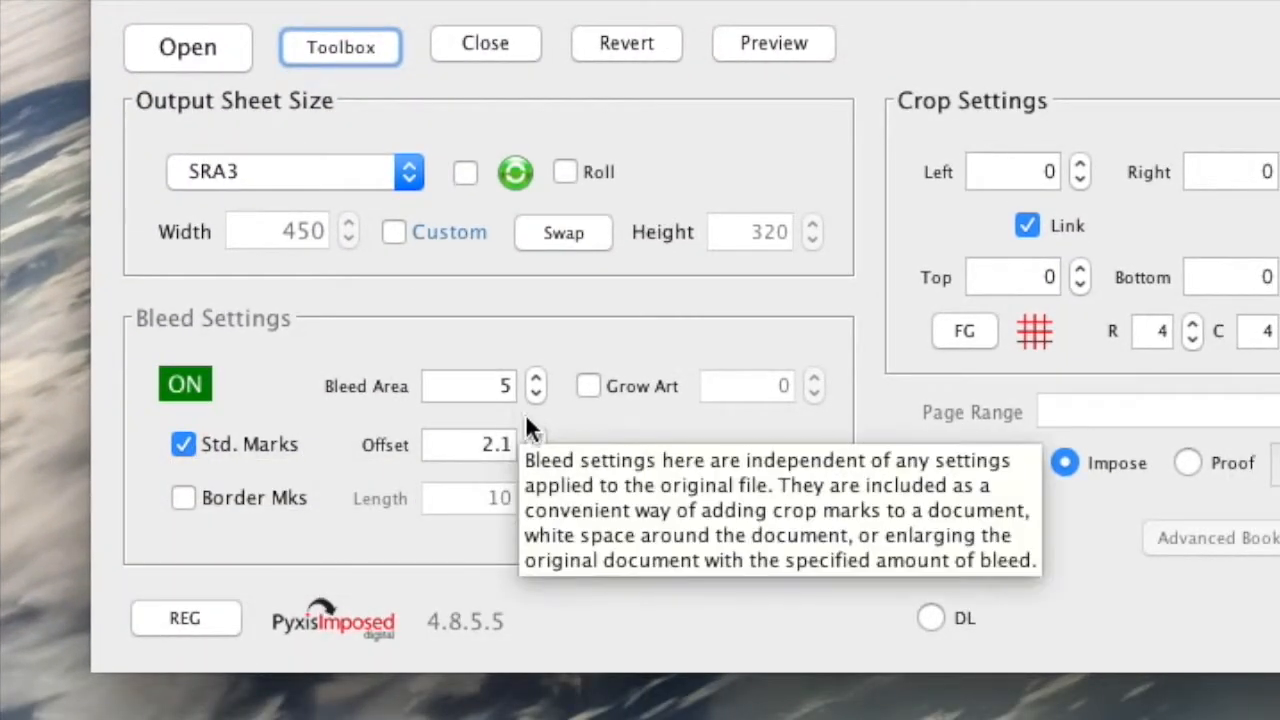
- Set the bleed area of the opened artwork to 3.5
drag(504, 385, 616, 383)
text(3.5)
key(Tab)
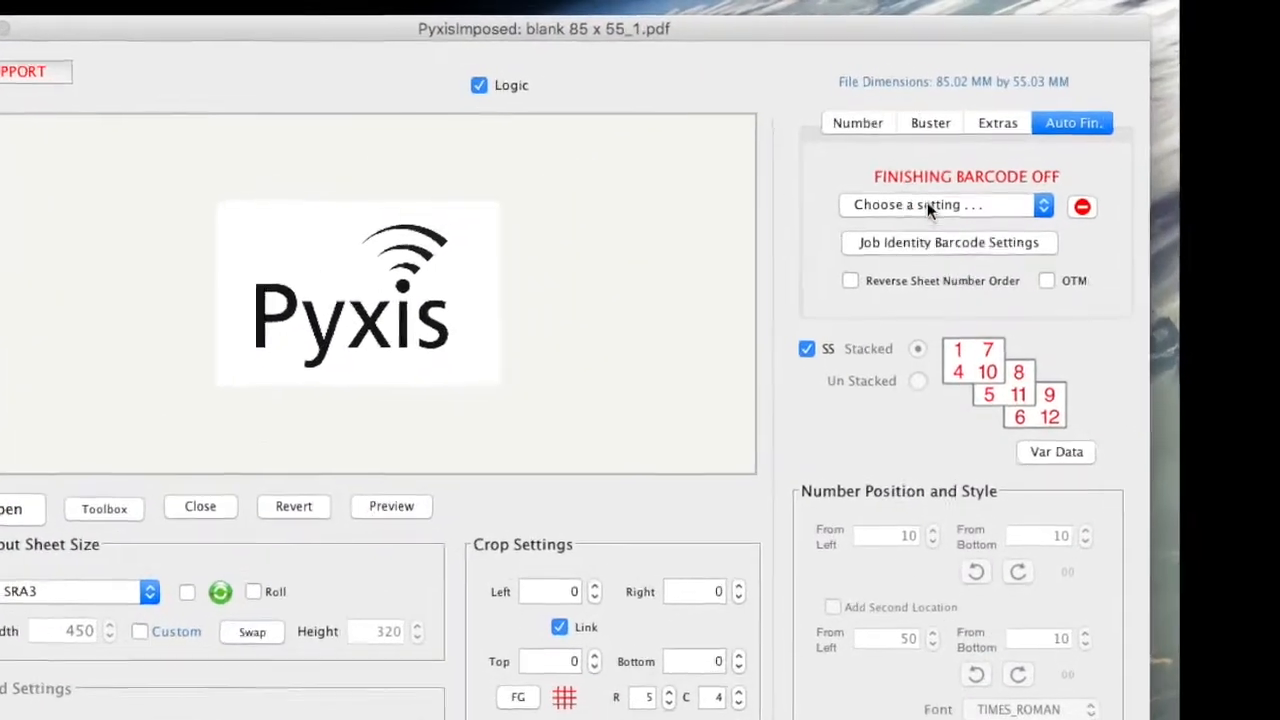
- Enable the finishing barcode with the saved setting 1 Basic Code and Mark
click(942, 156)
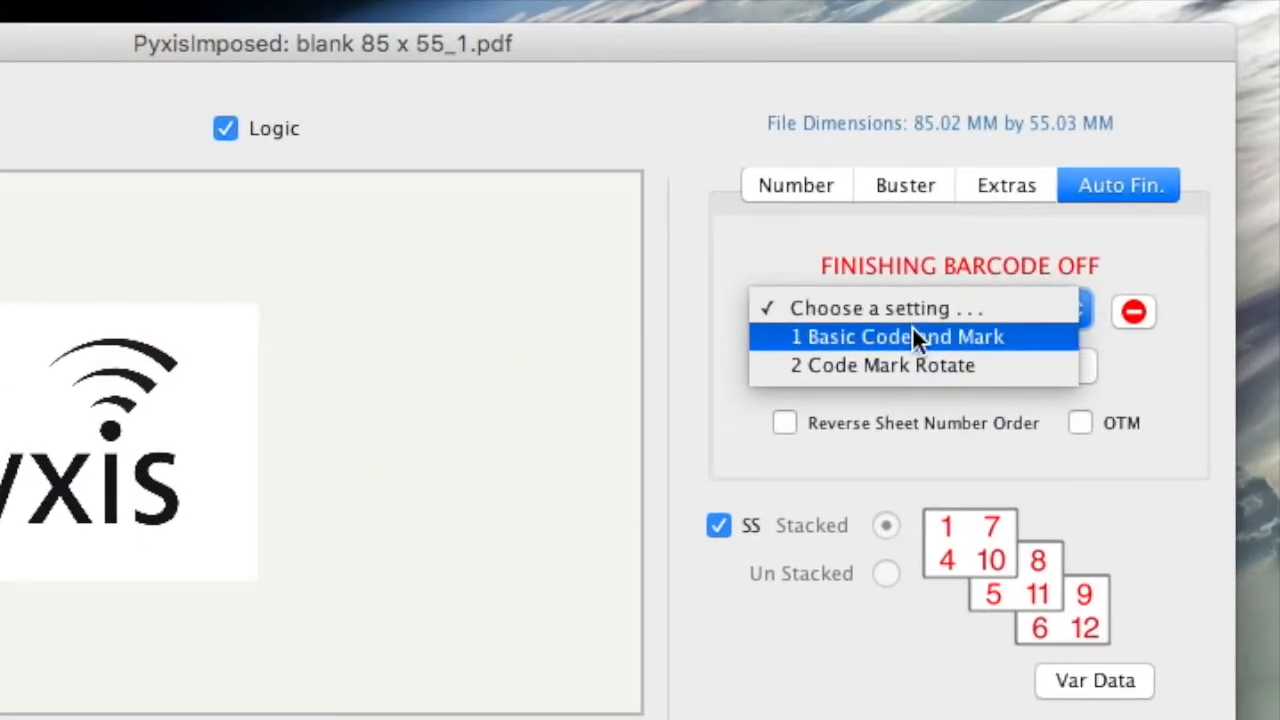
click(915, 329)
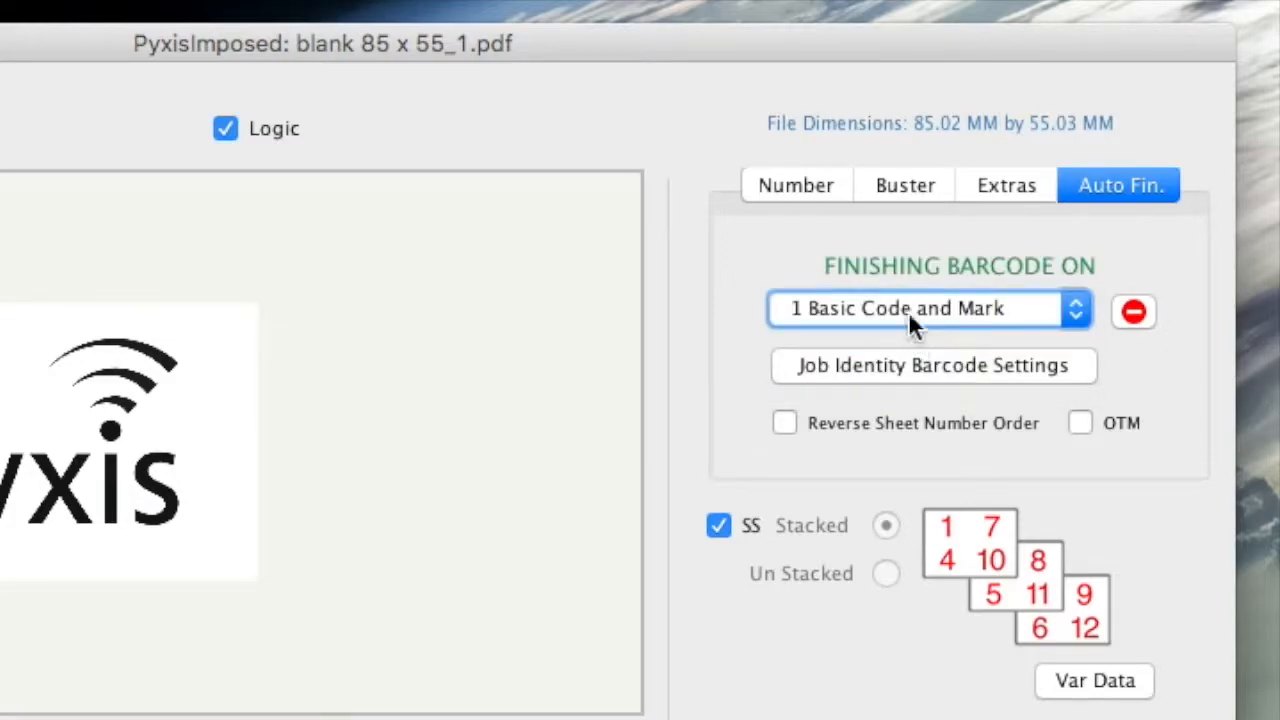
click(908, 311)
click(1036, 218)
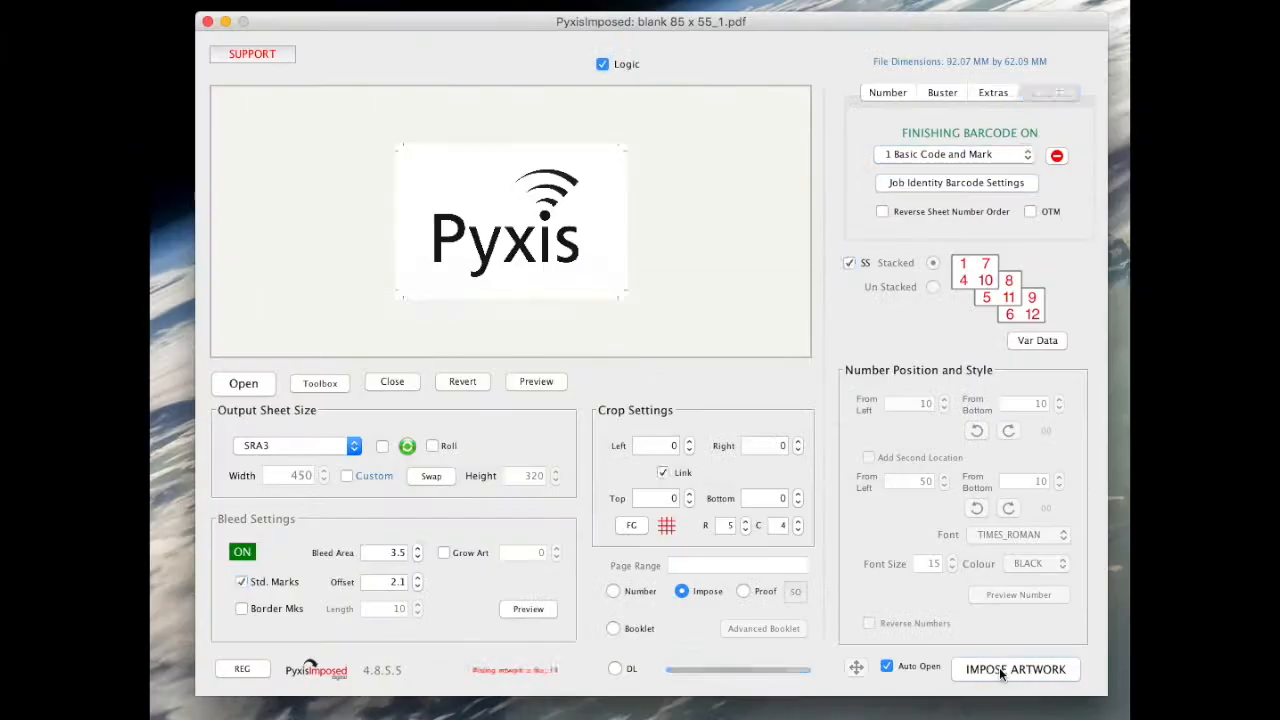
- Impose the artwork on the SRA3 sheet and enlarge the window of the resulting PDF
click(1005, 668)
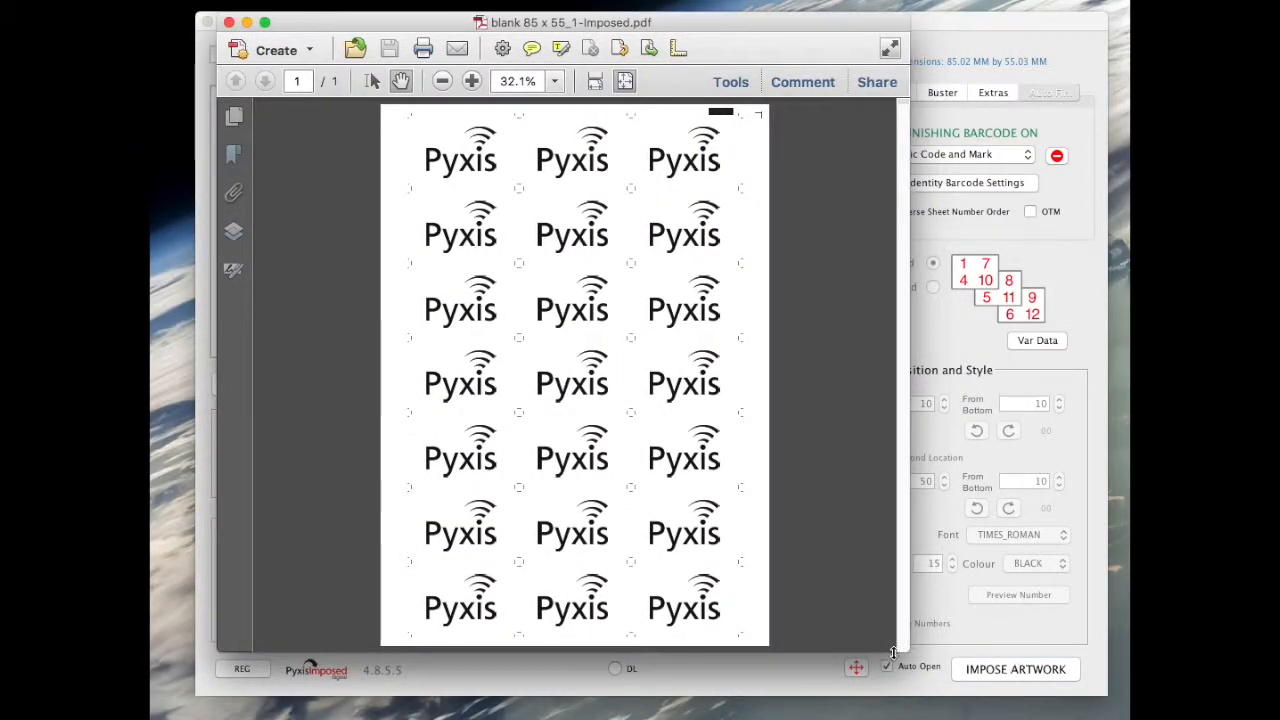
drag(905, 650, 1098, 690)
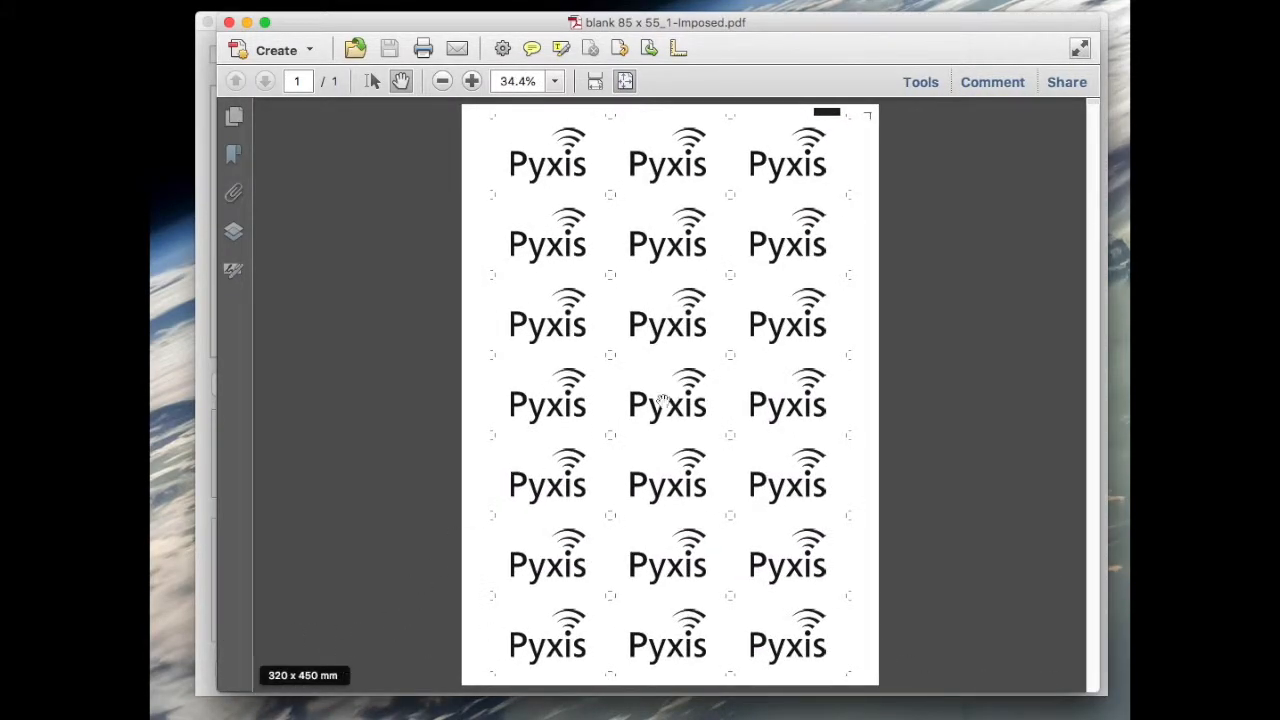
- Examine the barcode and the corner registration mark on the imposed sheet up close, and close the PDF
click(471, 81)
click(471, 81)
click(471, 81)
drag(940, 270, 514, 285)
click(471, 81)
click(471, 81)
click(471, 81)
drag(897, 237, 394, 230)
click(471, 81)
drag(935, 287, 600, 284)
click(472, 82)
click(472, 82)
drag(832, 306, 409, 306)
drag(902, 362, 368, 283)
drag(912, 294, 443, 260)
drag(1061, 343, 743, 280)
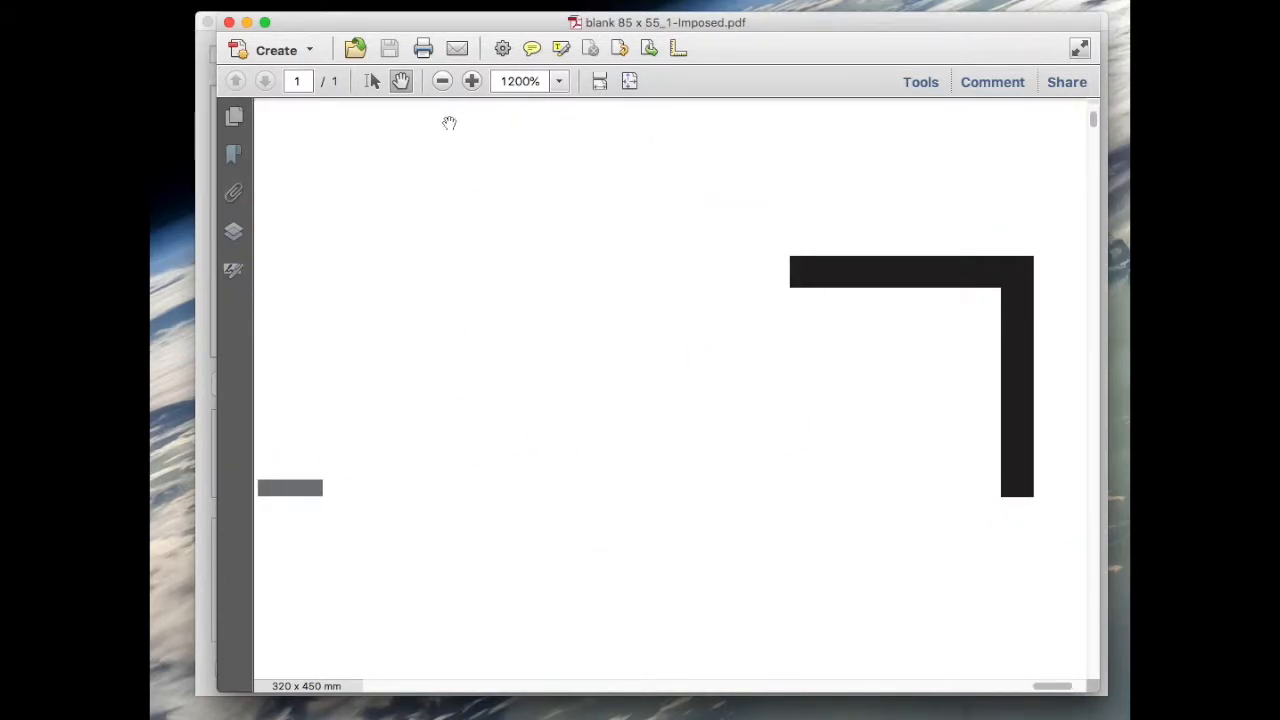
click(630, 82)
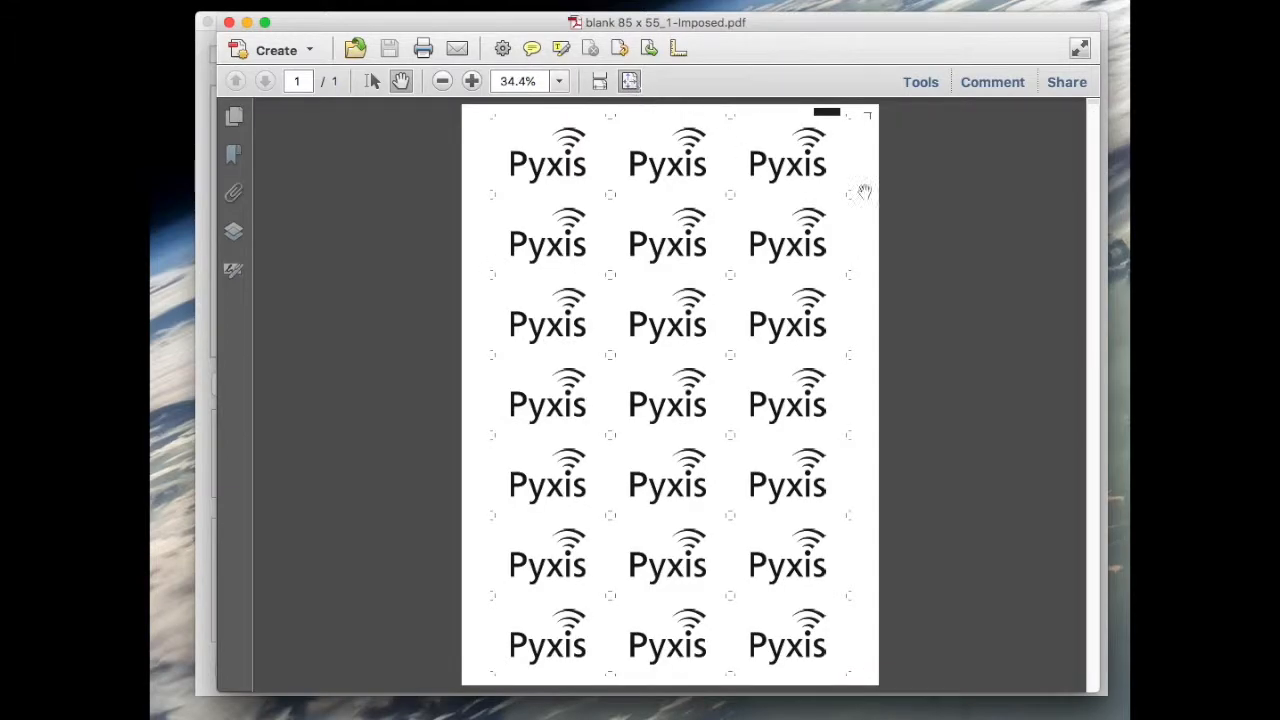
click(228, 22)
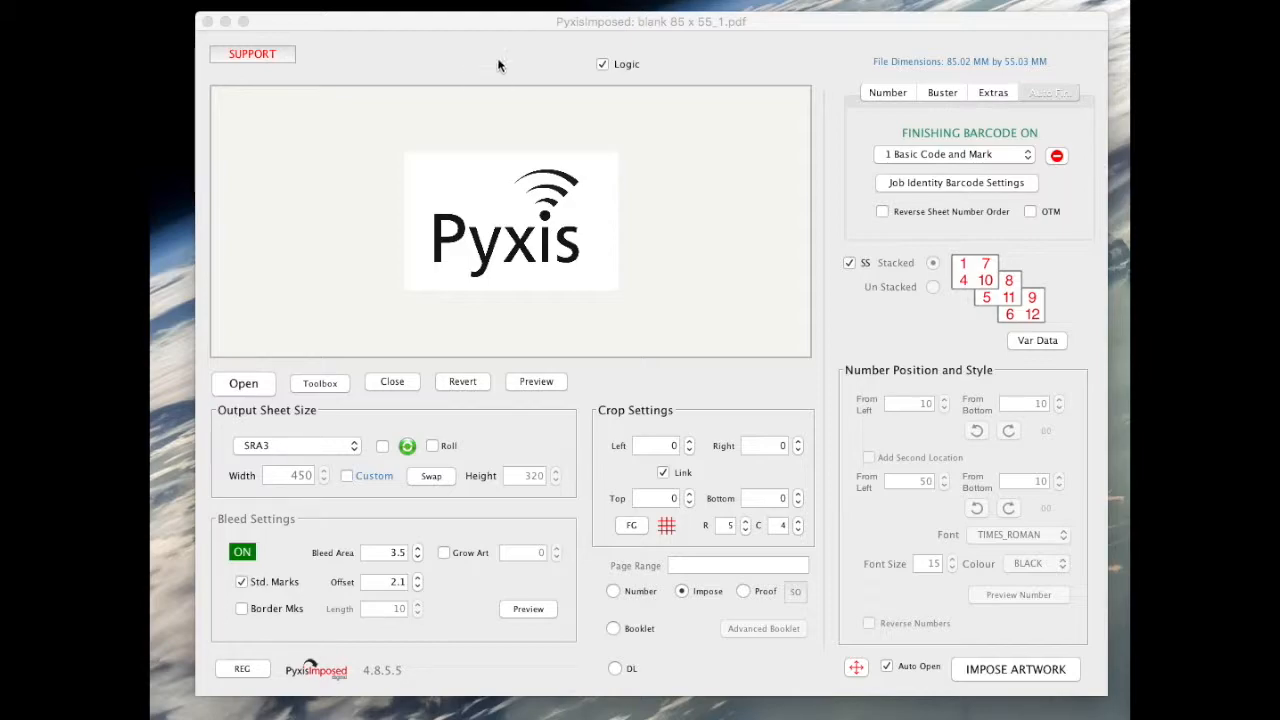
- Review the job barcode settings saved as 1 Basic Code and Mark and 2 Code Mark Rotate, and close them
click(1000, 183)
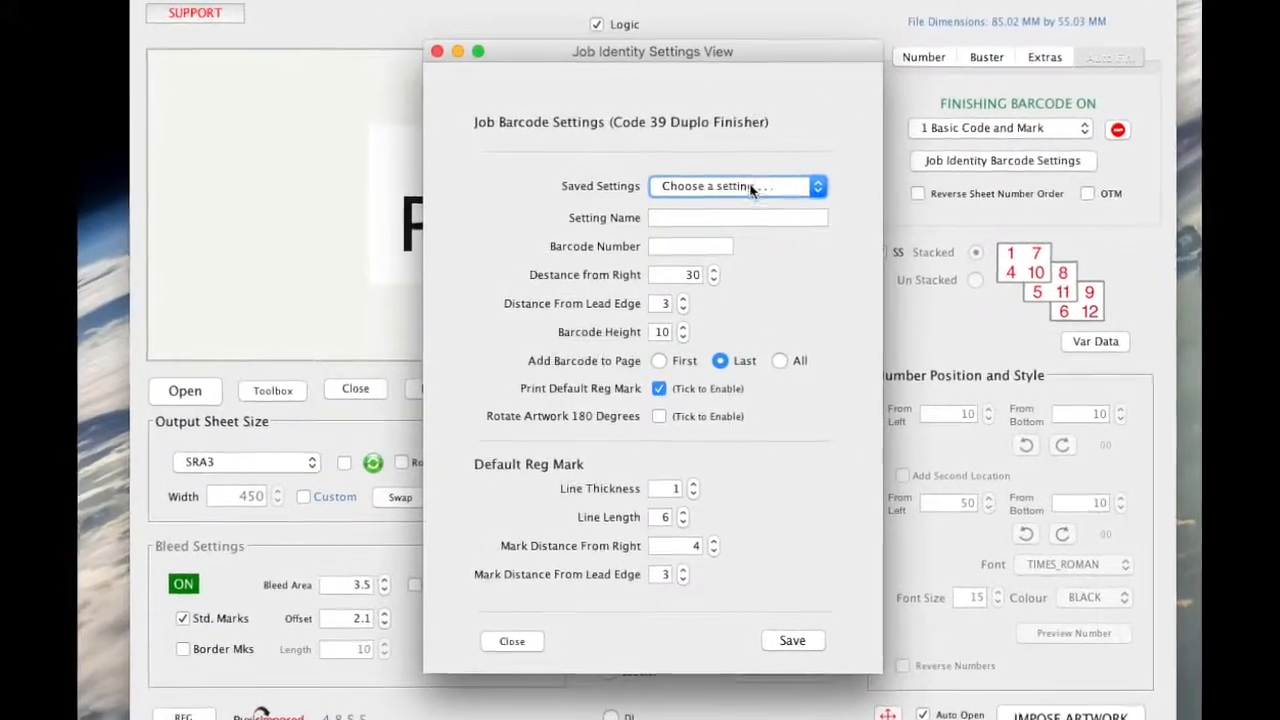
click(752, 190)
click(728, 199)
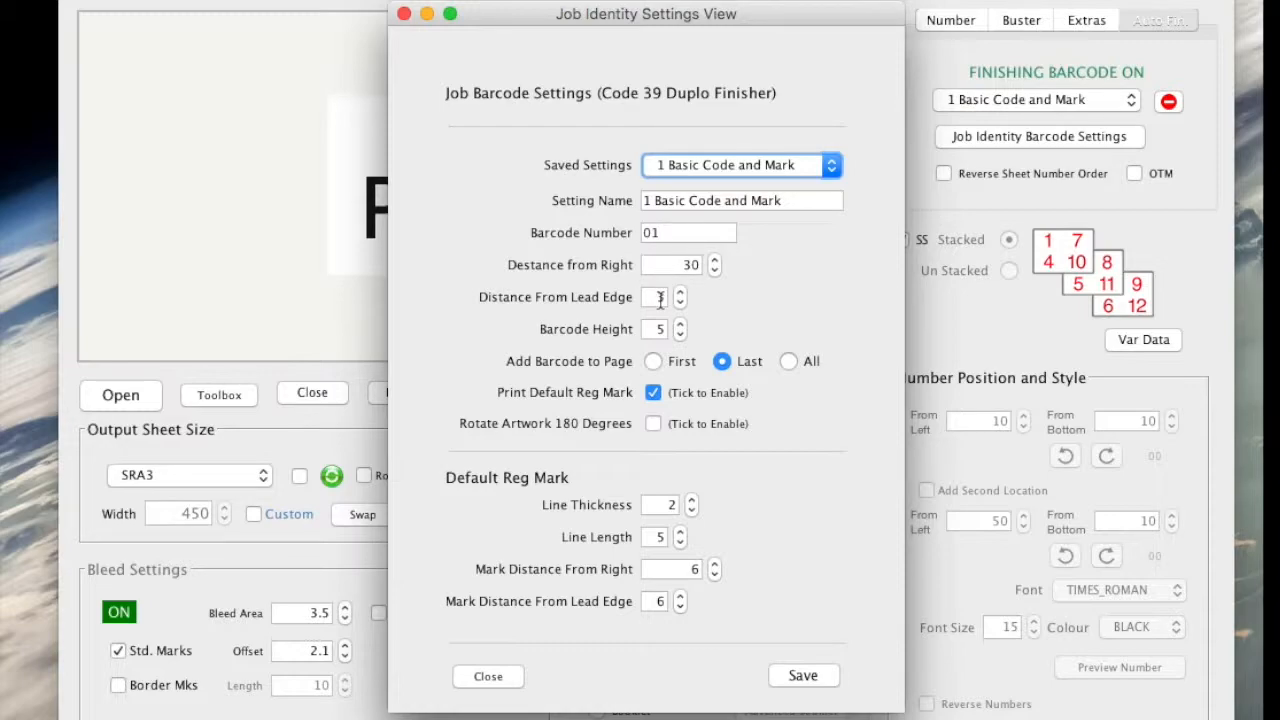
click(705, 162)
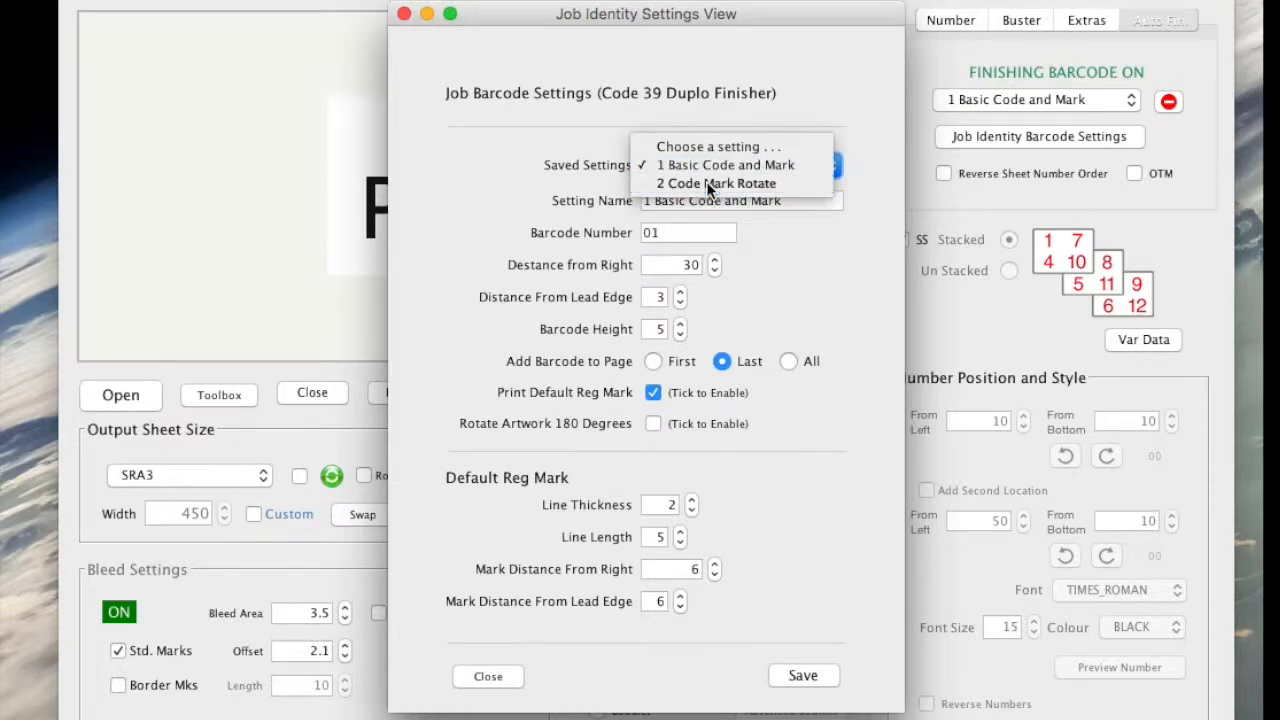
click(706, 181)
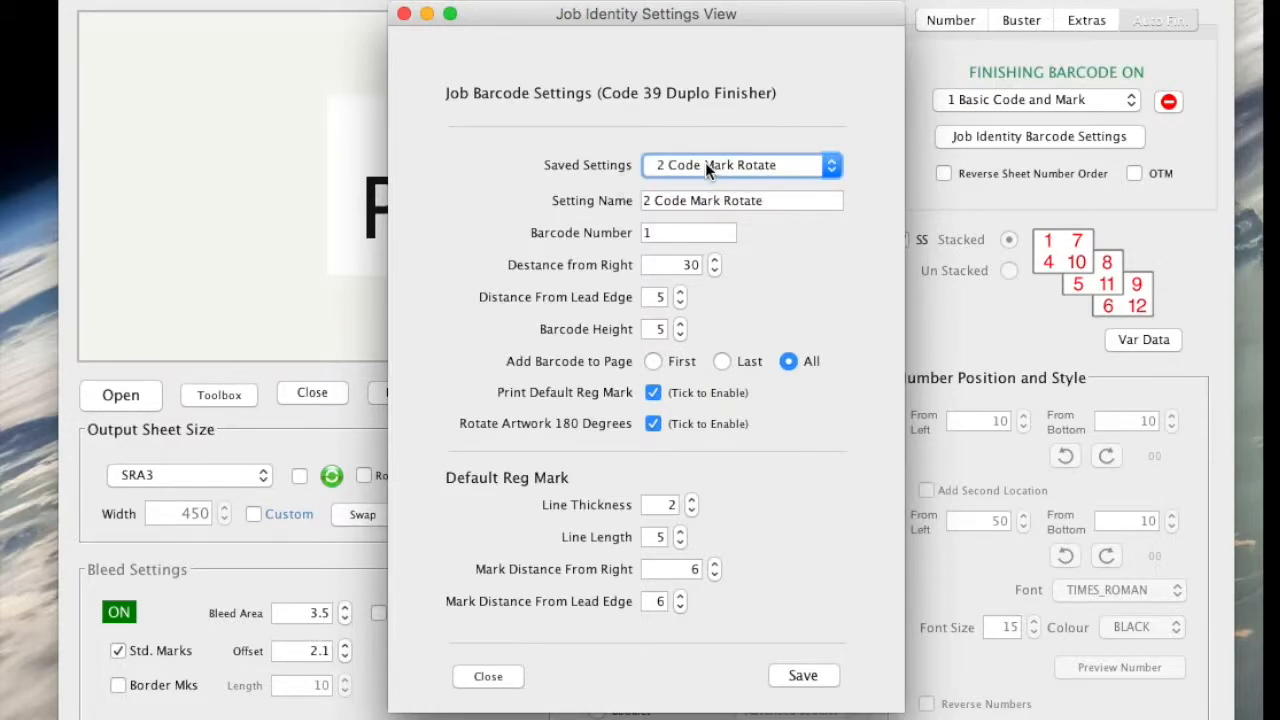
click(705, 162)
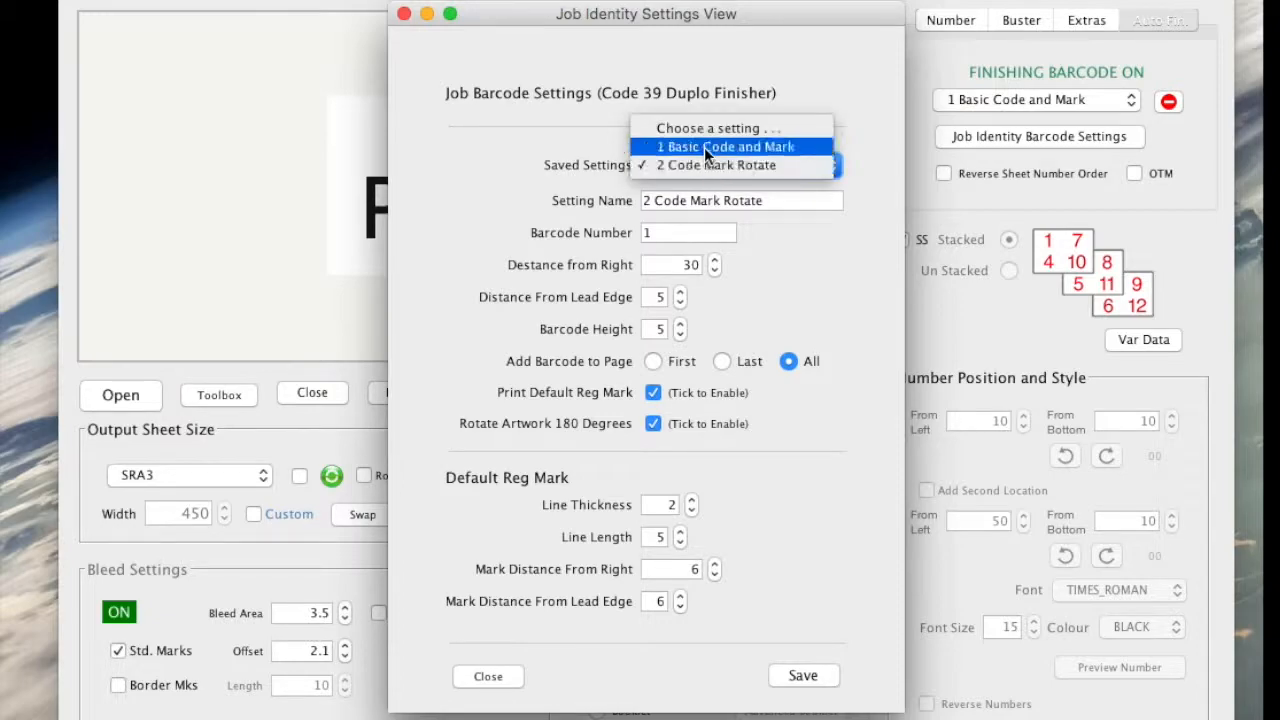
click(704, 145)
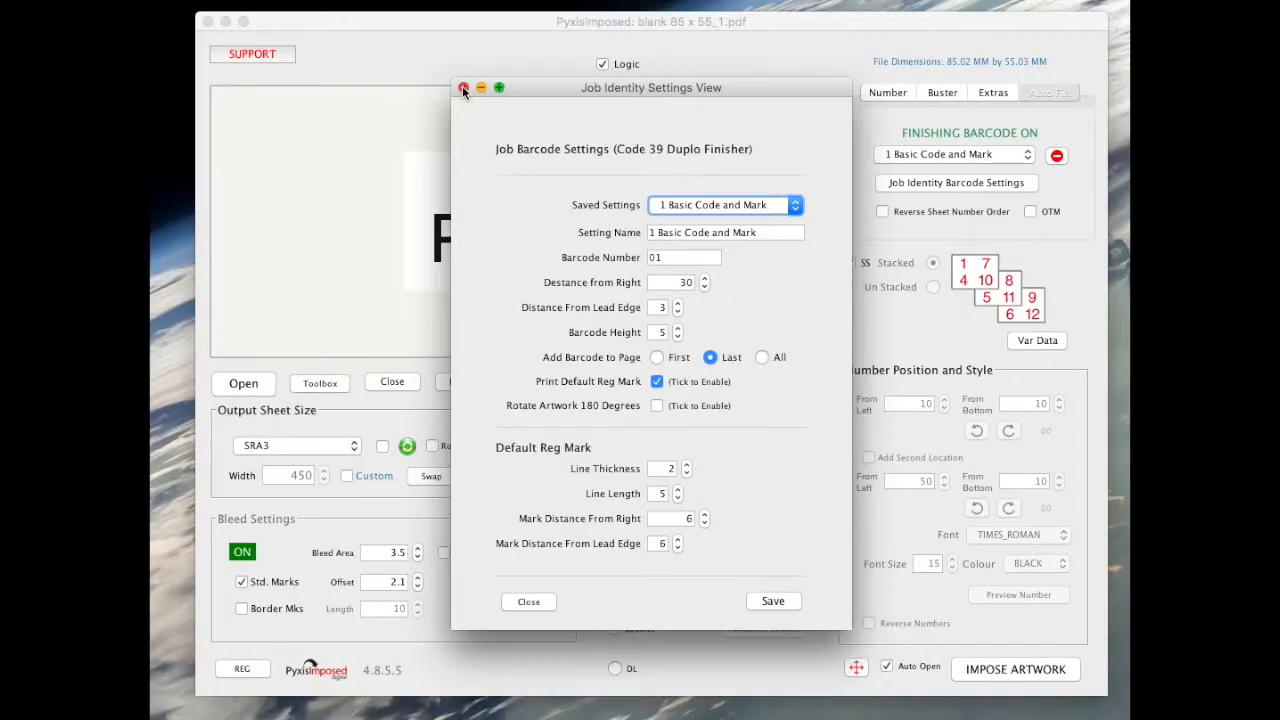
click(403, 14)
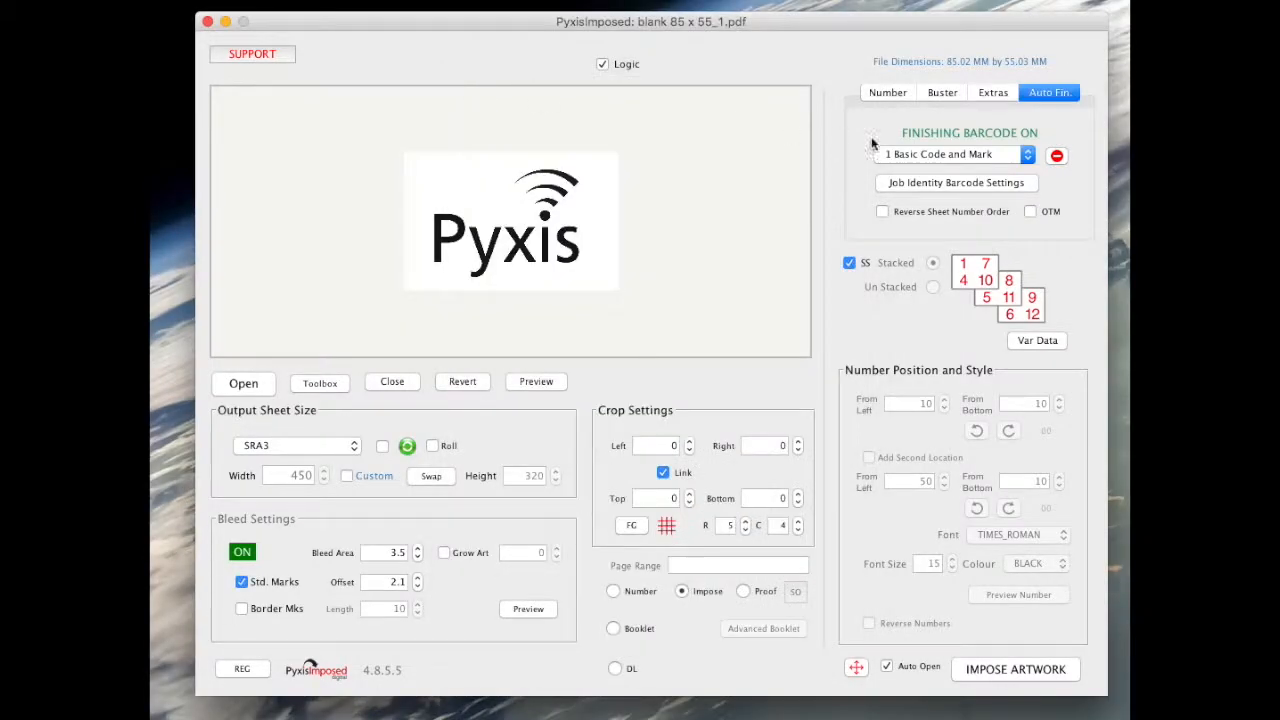
- Turn off the finishing barcode by clearing its chosen setting, and close the current artwork
click(999, 100)
click(919, 140)
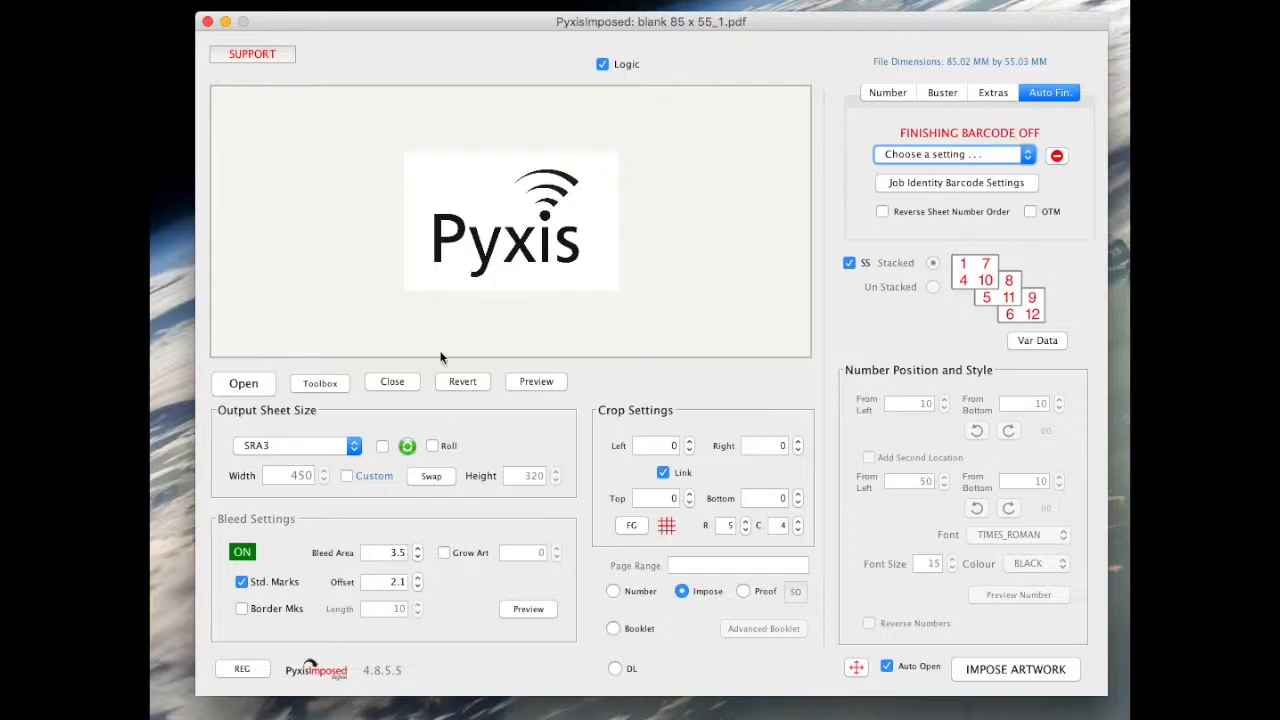
click(392, 383)
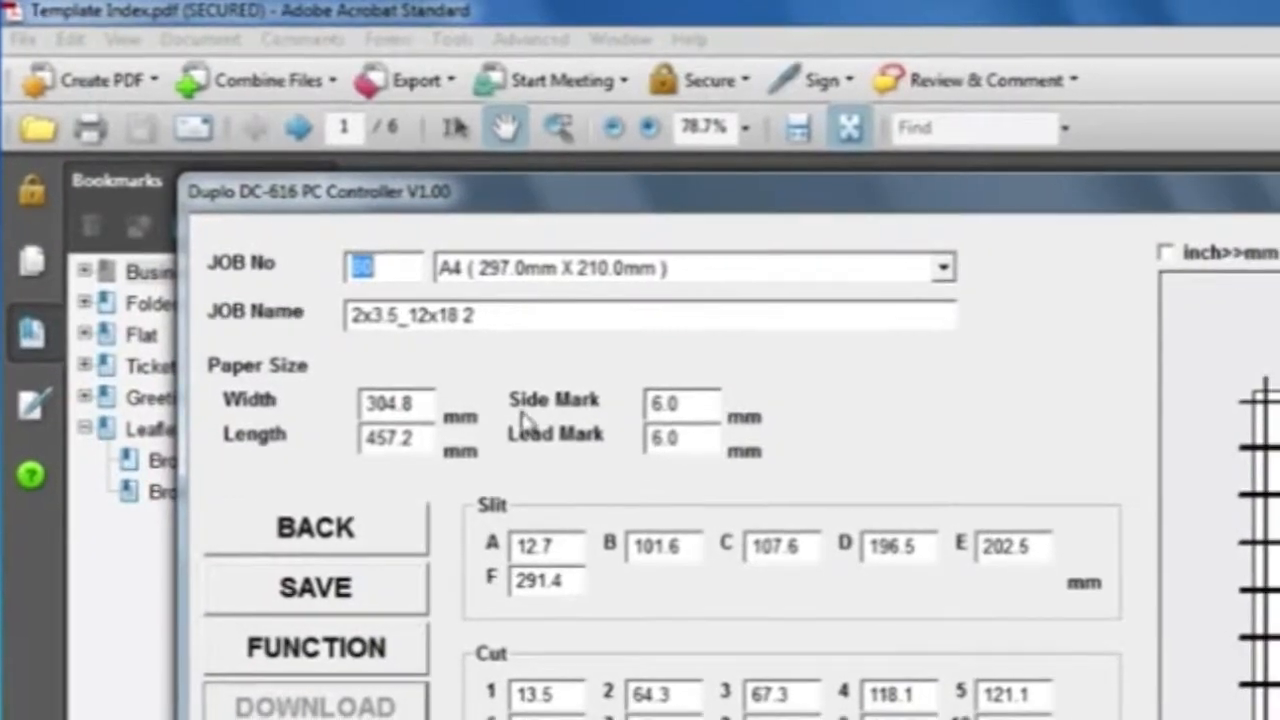
- Switch to the Duplo DC-616 PC Controller and set the job number to 44
text(44)
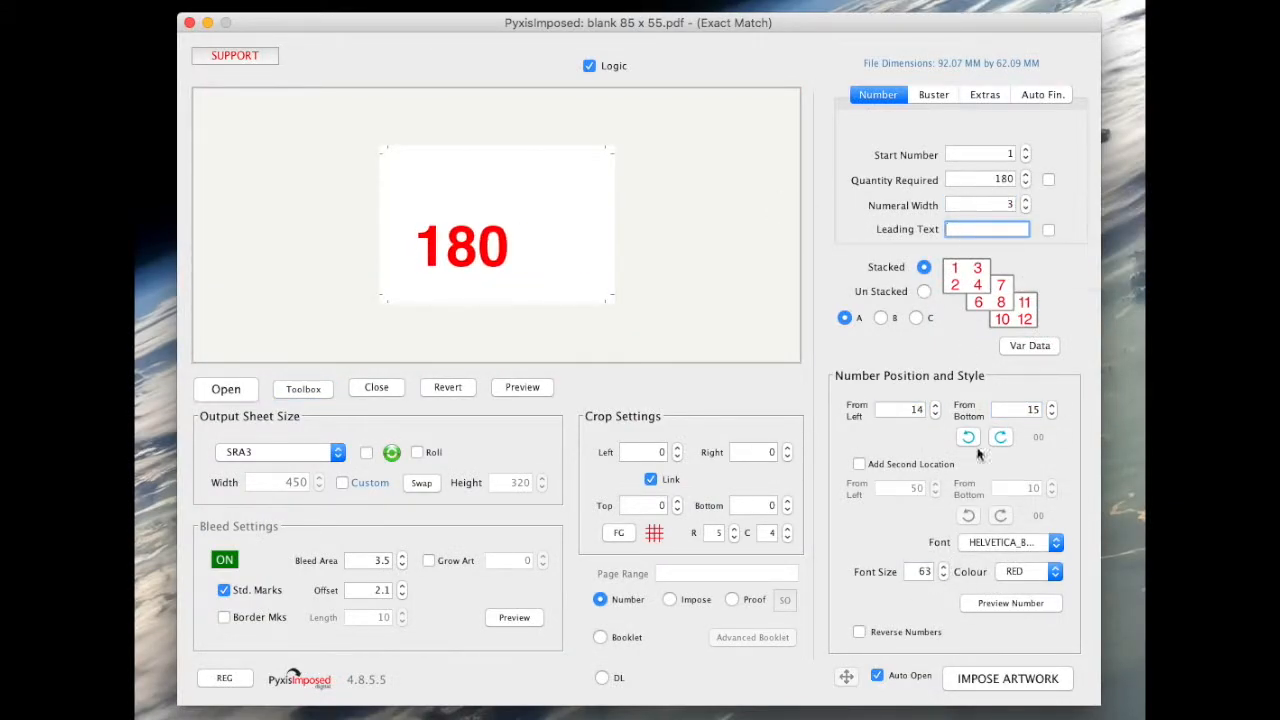
- In Pyxis Imposed, set the number's font size to 110 and place it 12 from the left and 16 from the bottom
click(944, 567)
click(1052, 405)
click(936, 416)
click(936, 416)
click(1052, 418)
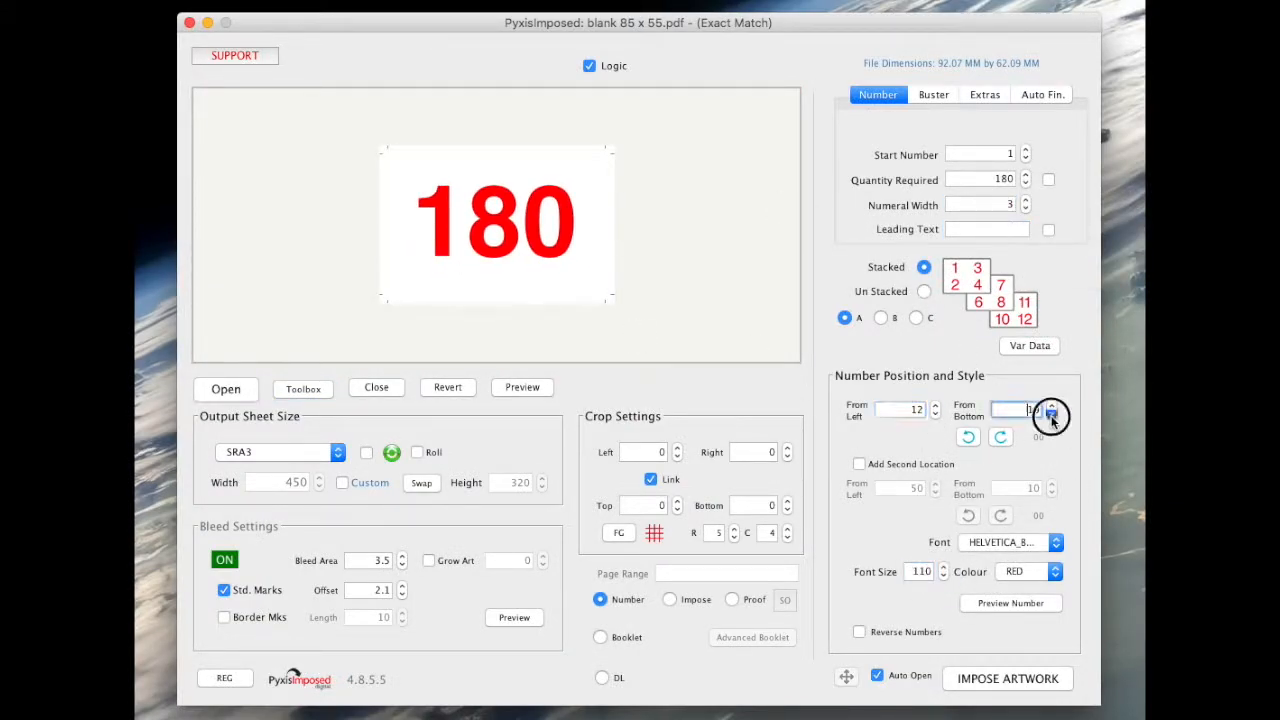
click(1052, 416)
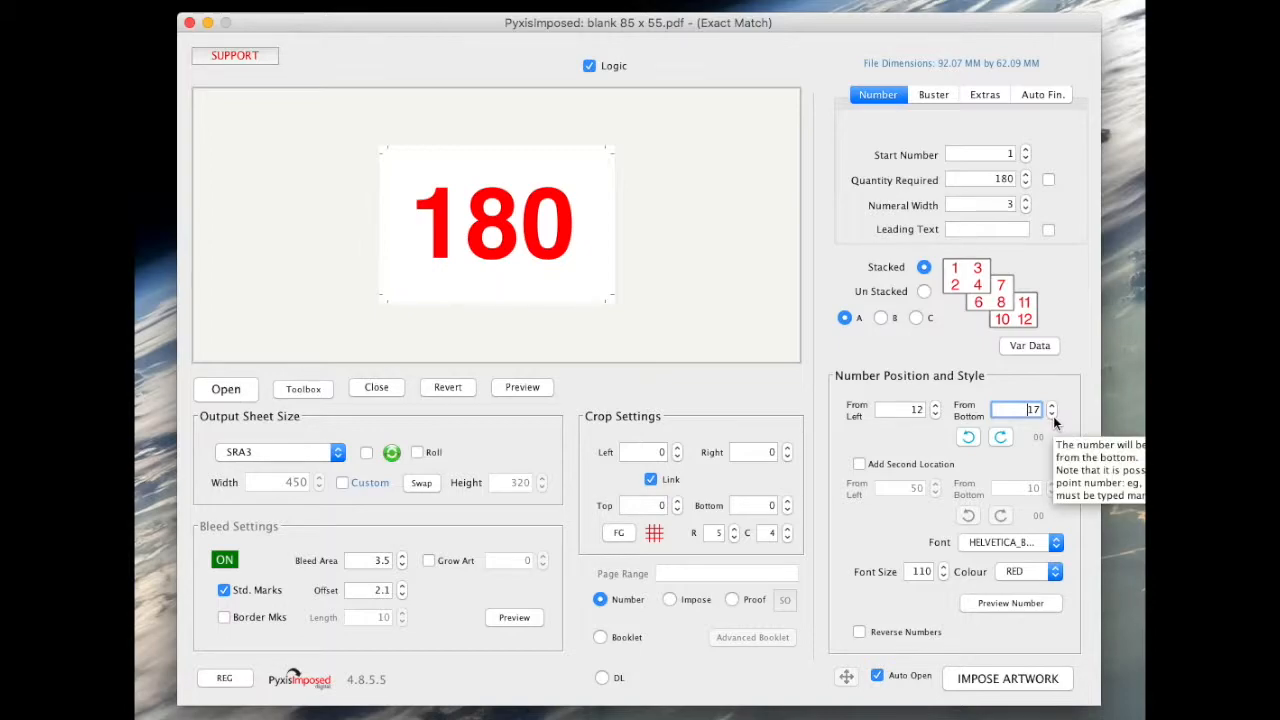
click(1052, 418)
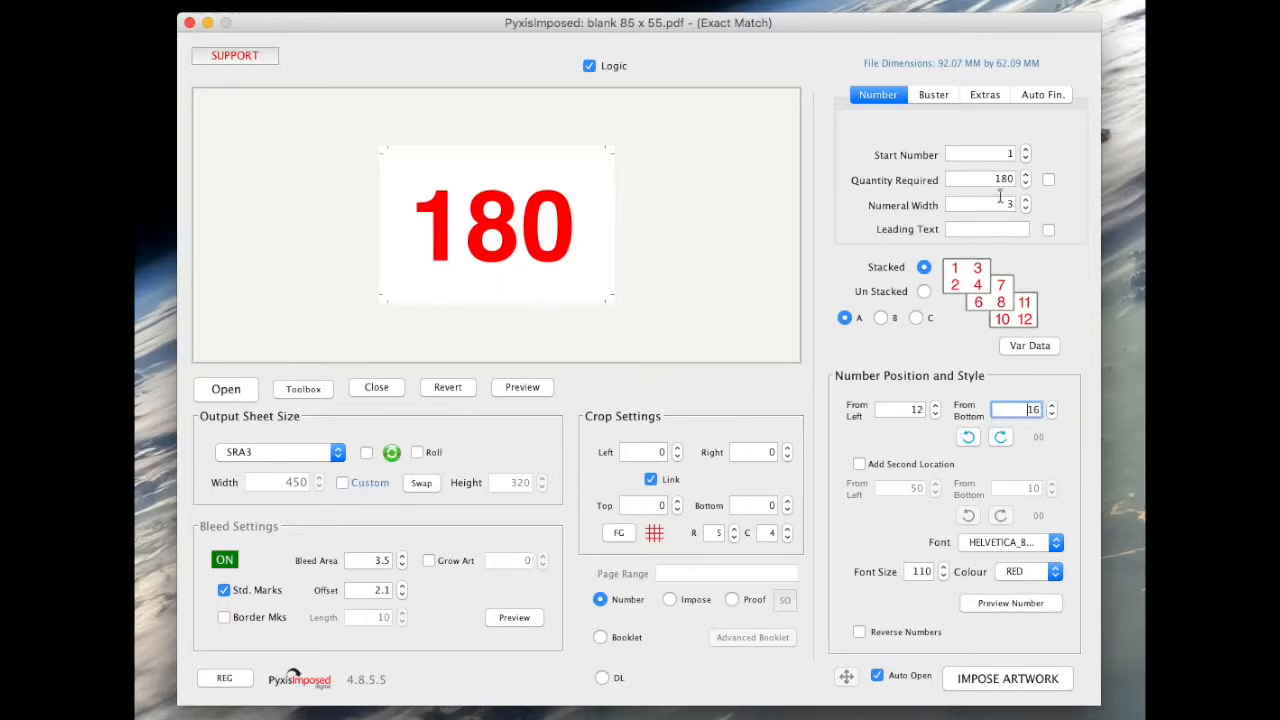
- Check that the finishing barcode uses Number Job, load that saved setting in the job barcode settings for review, and close them
click(1045, 95)
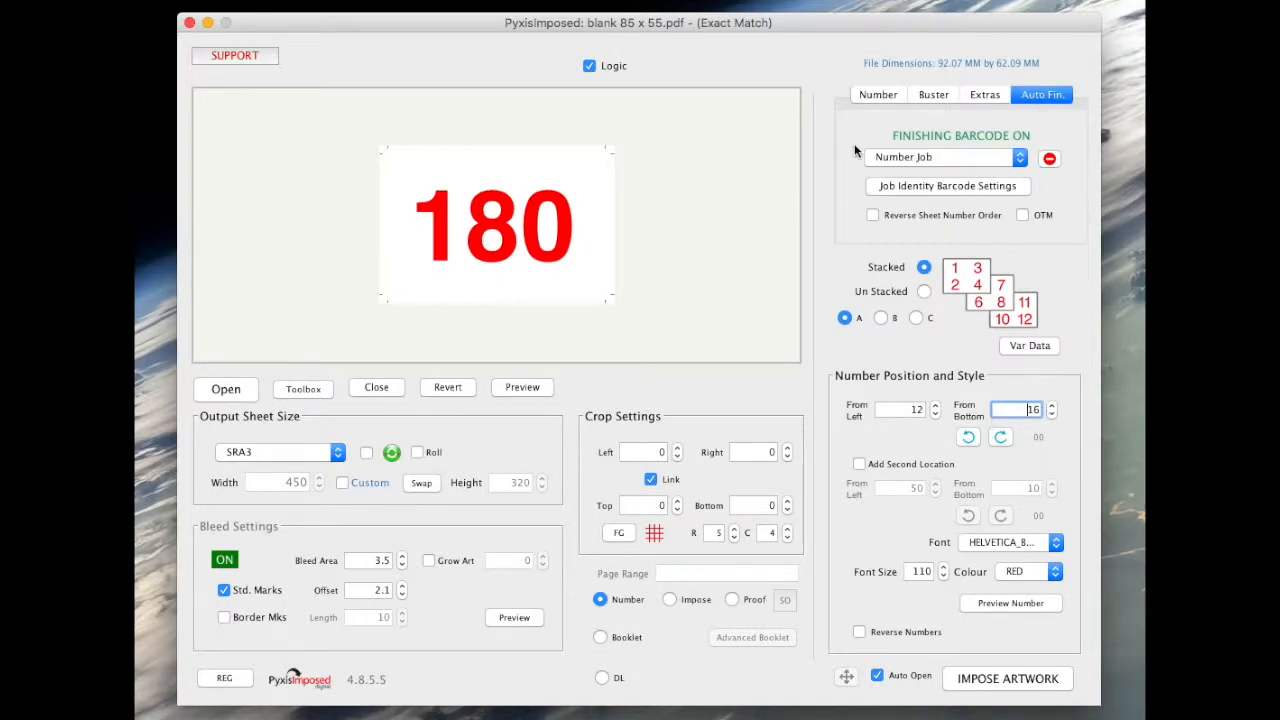
click(981, 160)
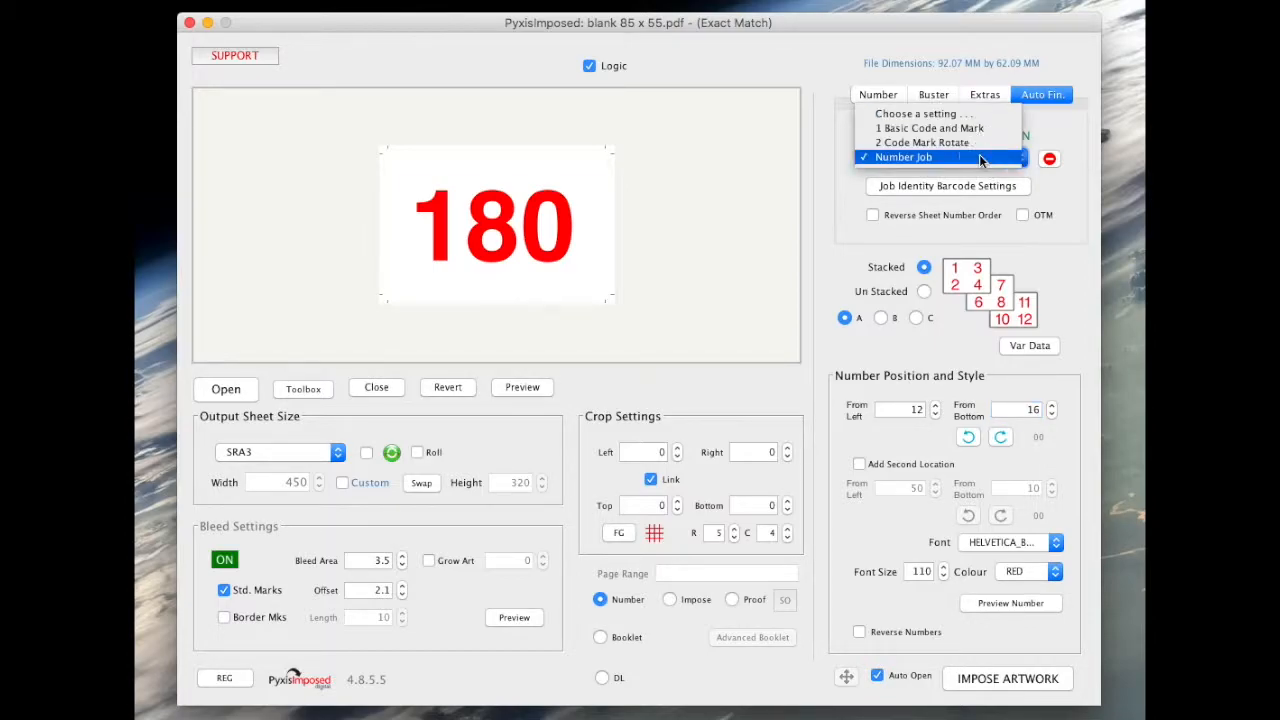
click(956, 188)
click(694, 209)
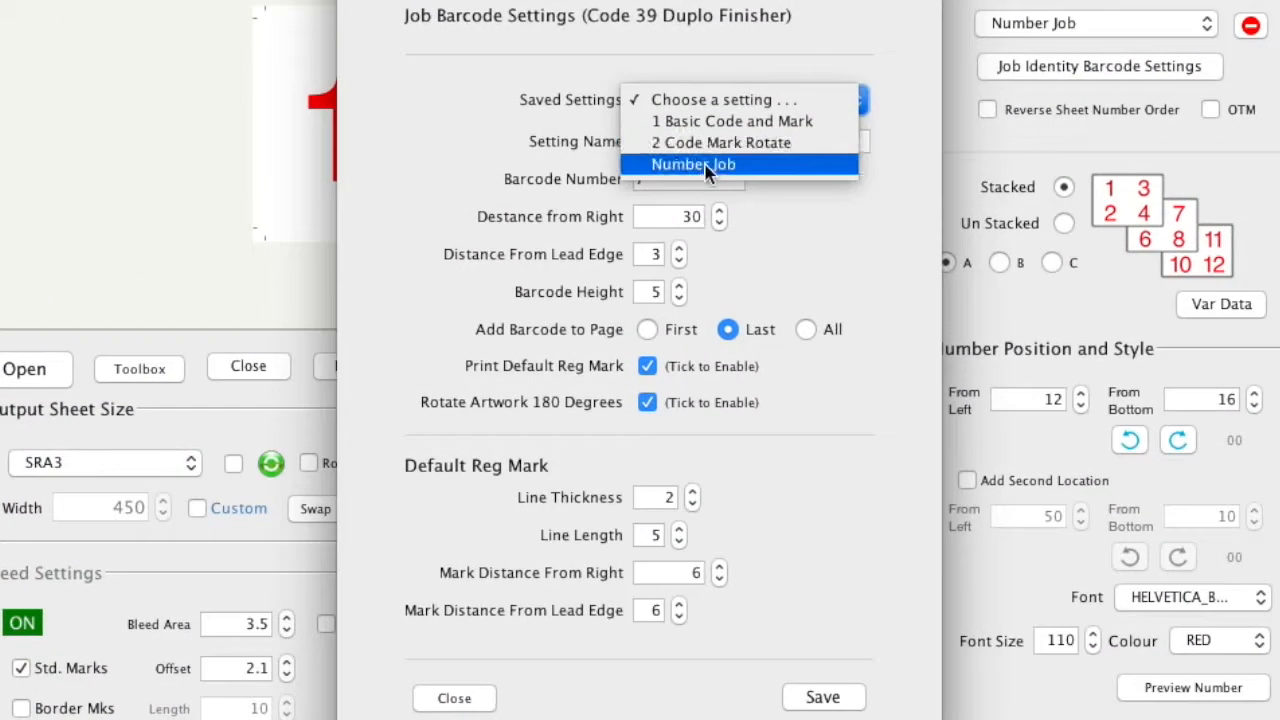
click(684, 254)
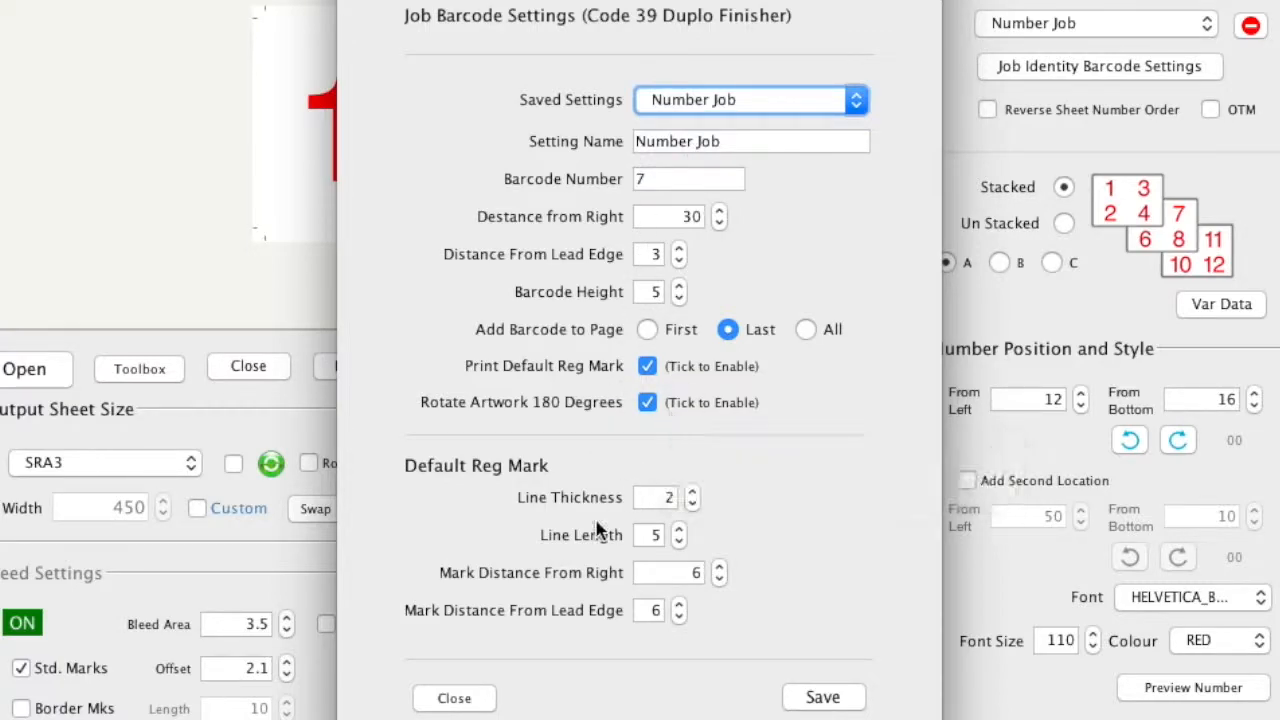
click(452, 698)
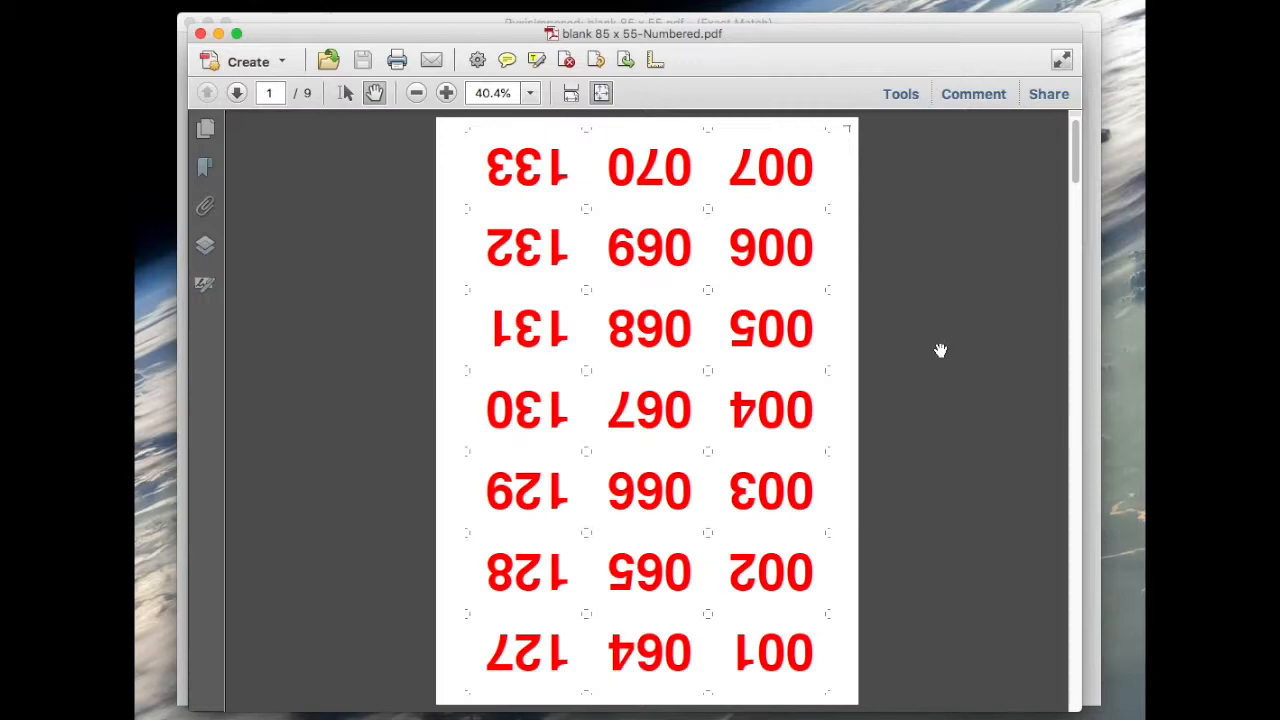
- Examine the finishing barcode and registration mark up close on the last page of blank 85 x 55-Numbered.pdf, and close the PDF
scroll(940, 350, down, 20)
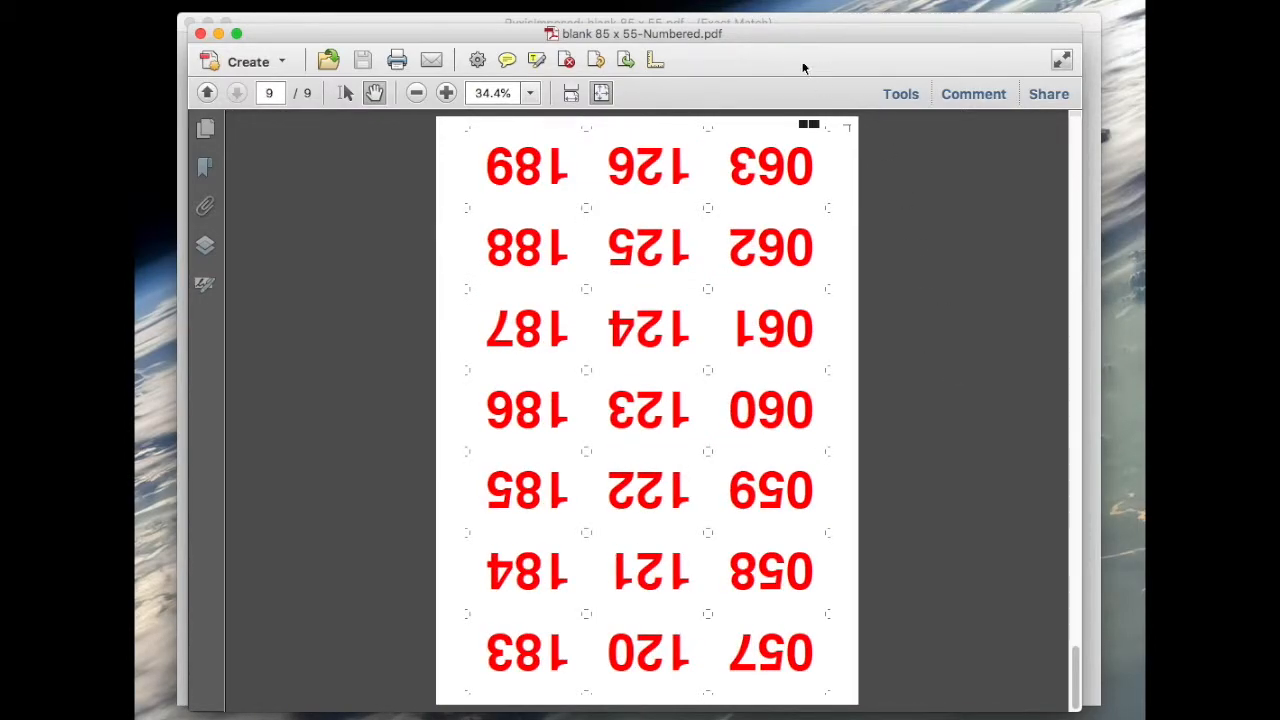
click(446, 93)
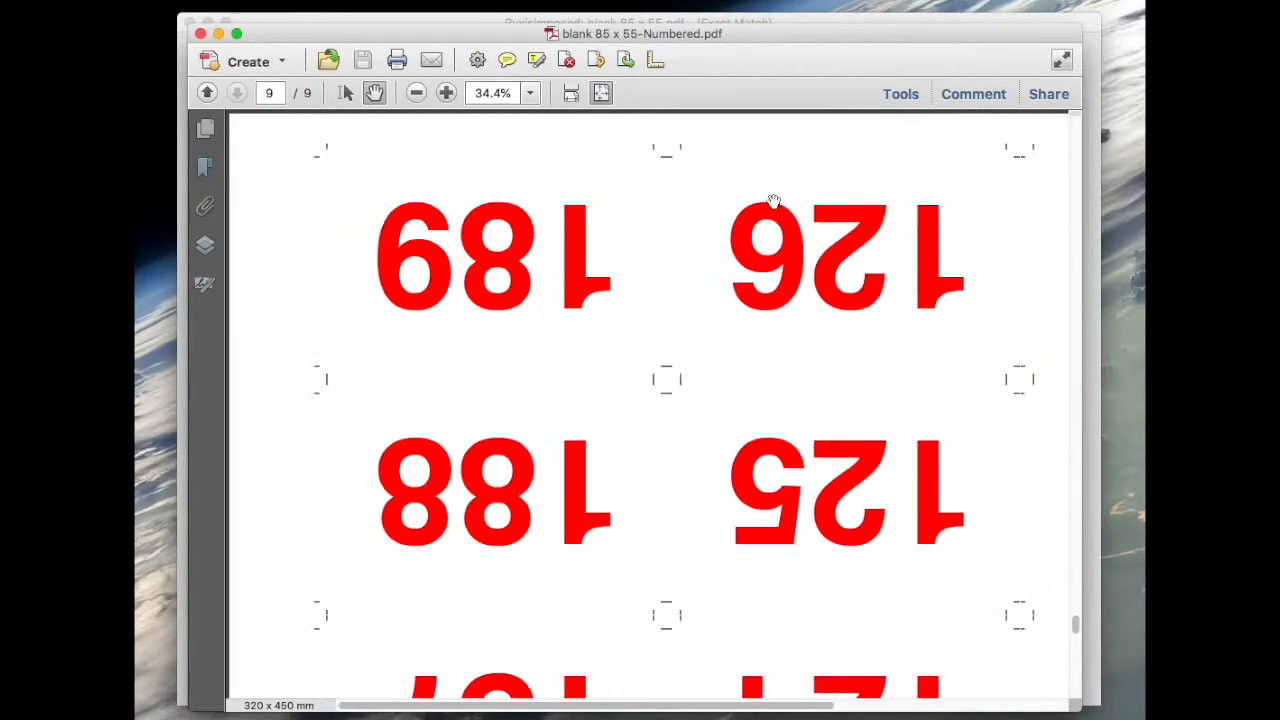
drag(923, 183, 228, 200)
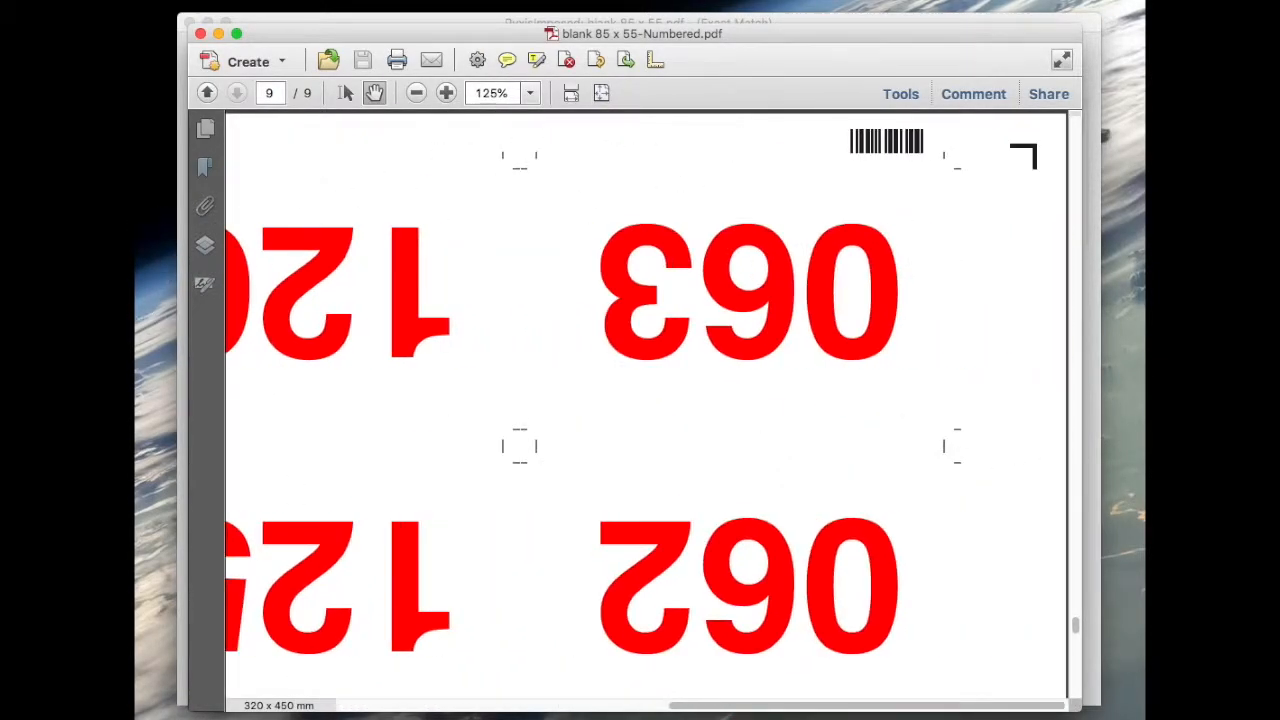
click(446, 93)
click(446, 93)
click(446, 93)
click(446, 93)
drag(900, 269, 597, 377)
drag(984, 382, 232, 395)
drag(831, 360, 208, 366)
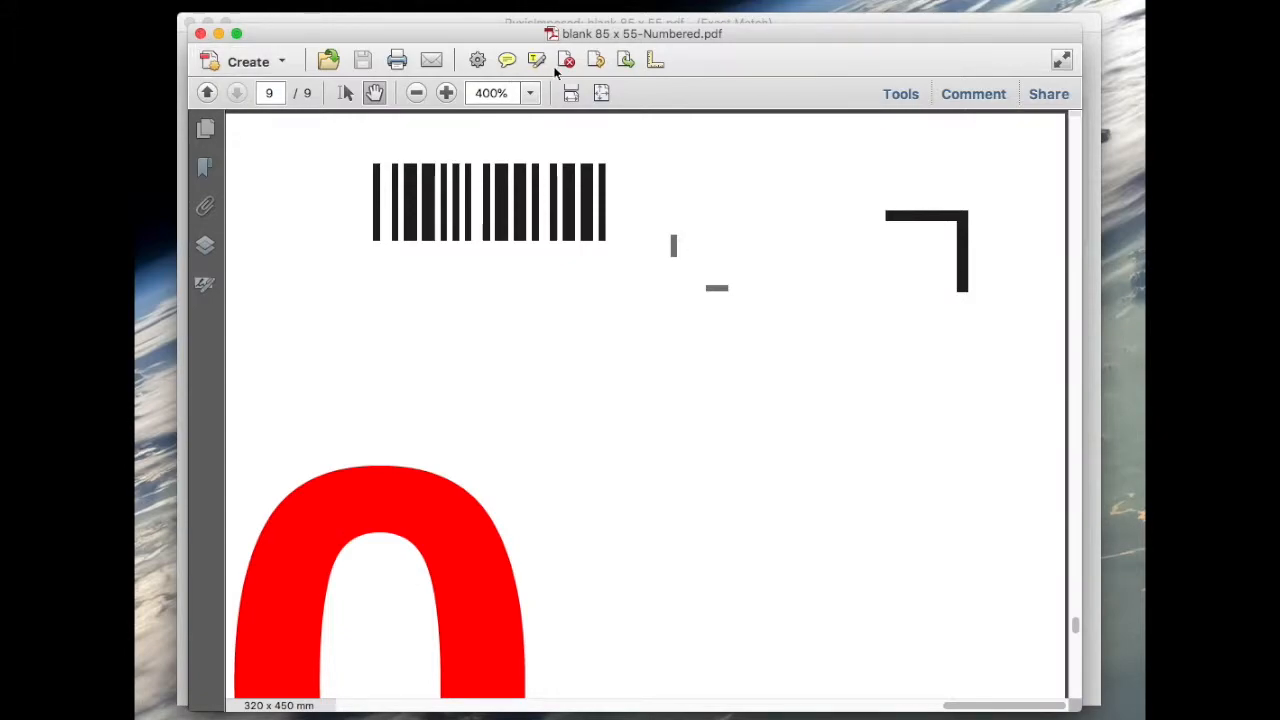
click(601, 93)
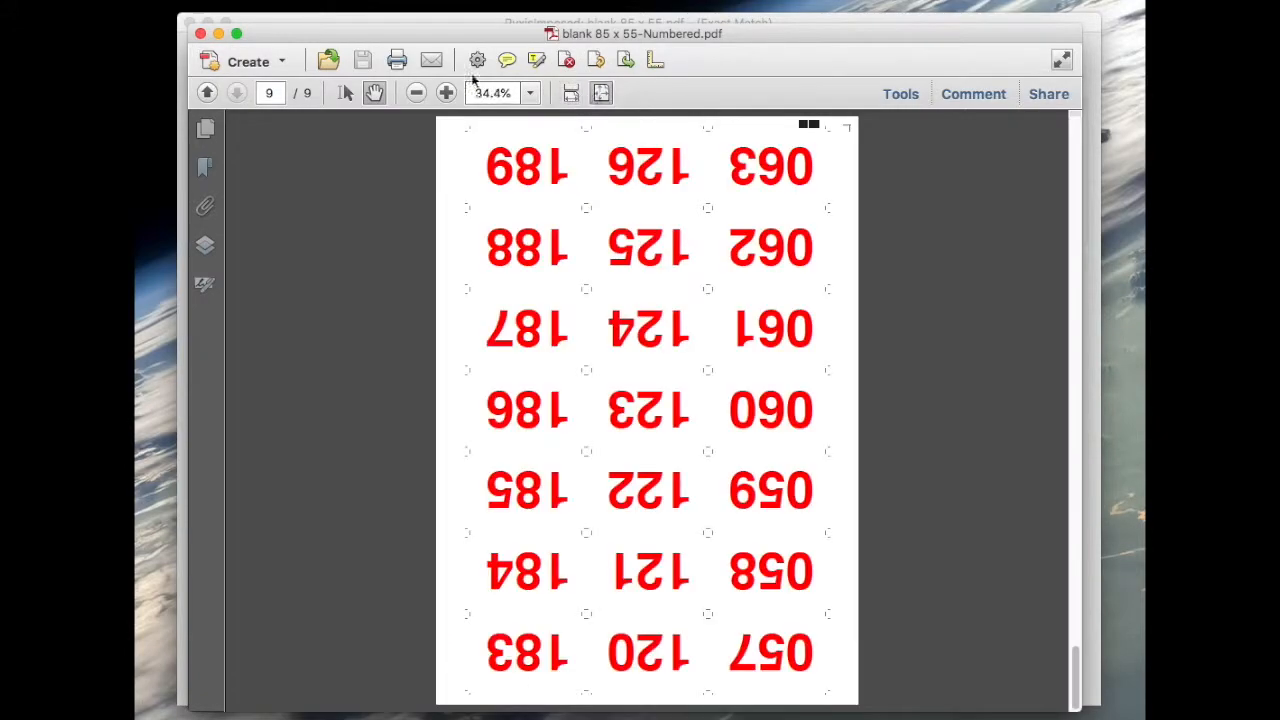
click(201, 35)
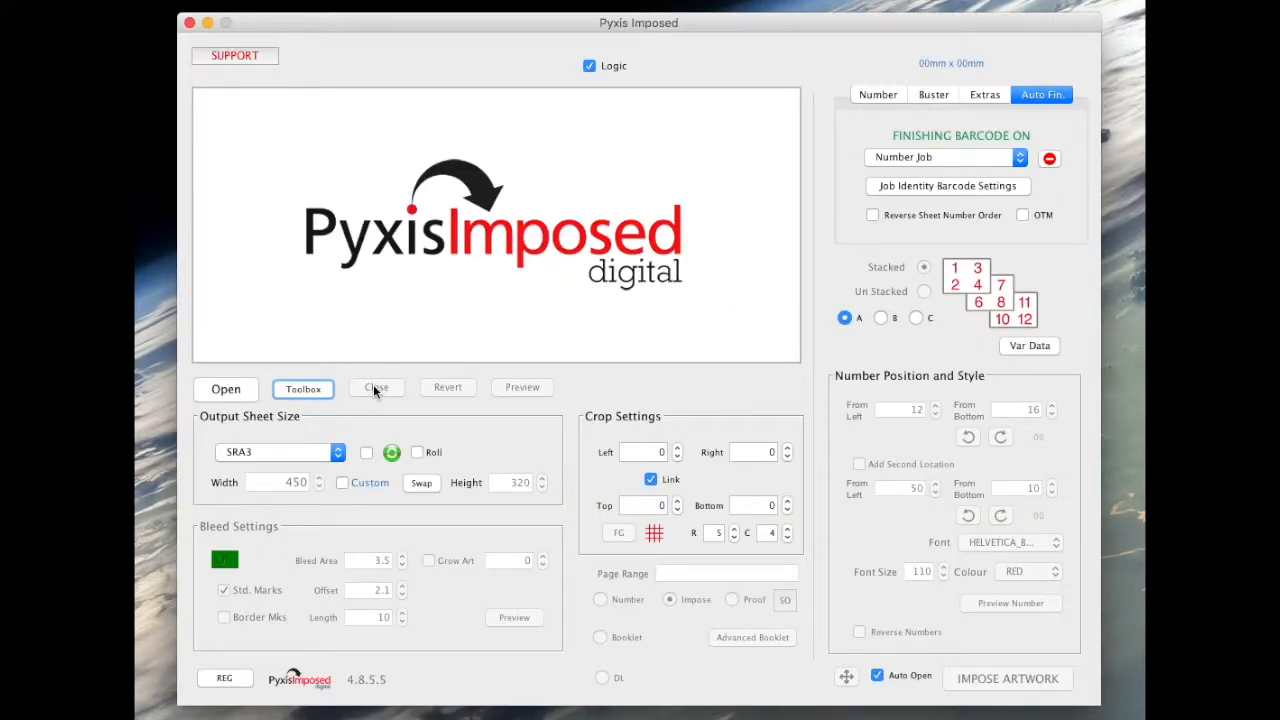